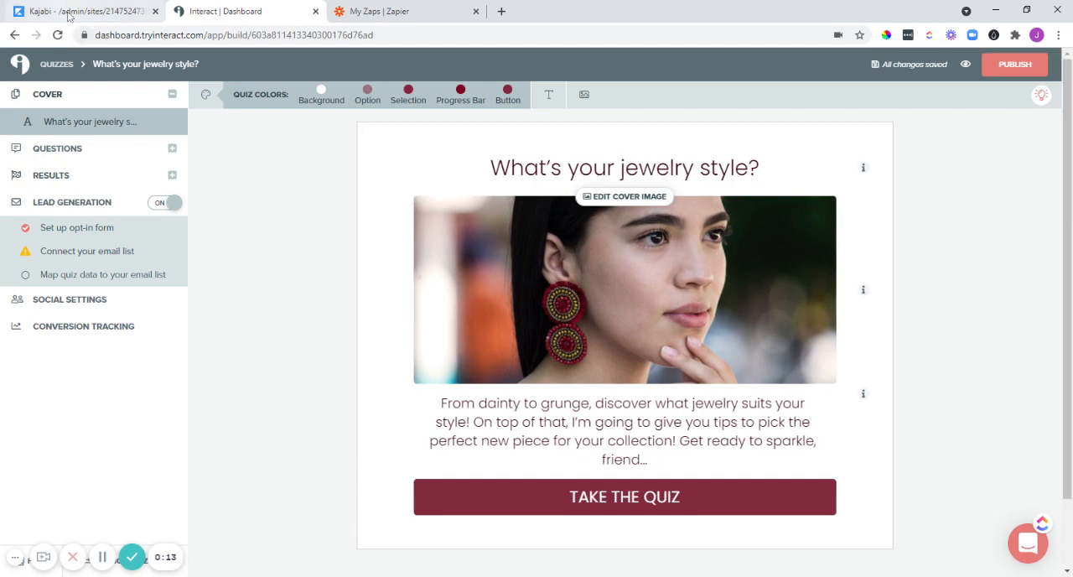
# Switch to Kajabi and open the quiz taker form to examine its settings.
pyautogui.click(69, 12)
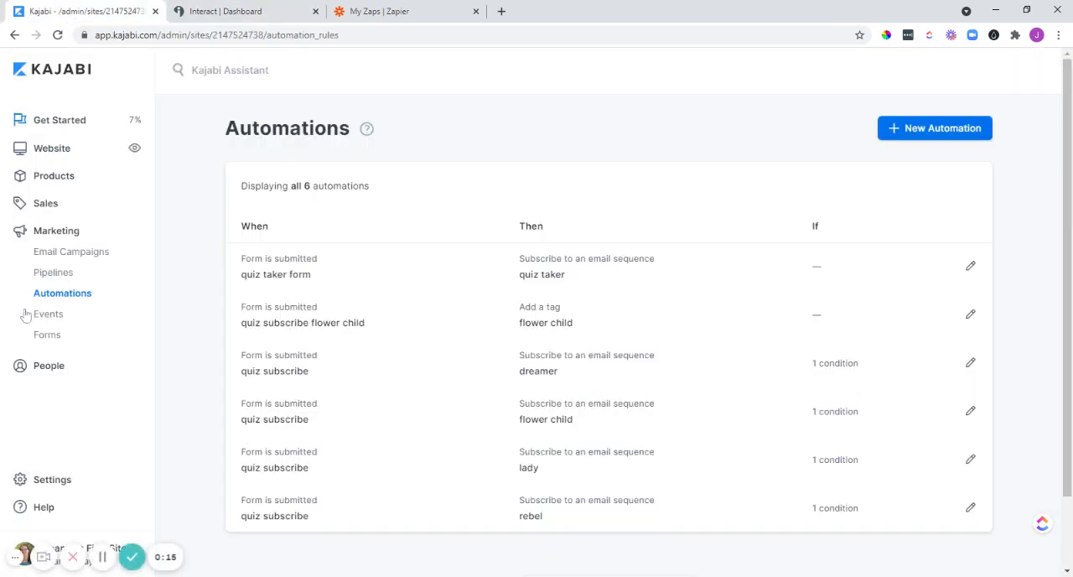
pyautogui.click(48, 336)
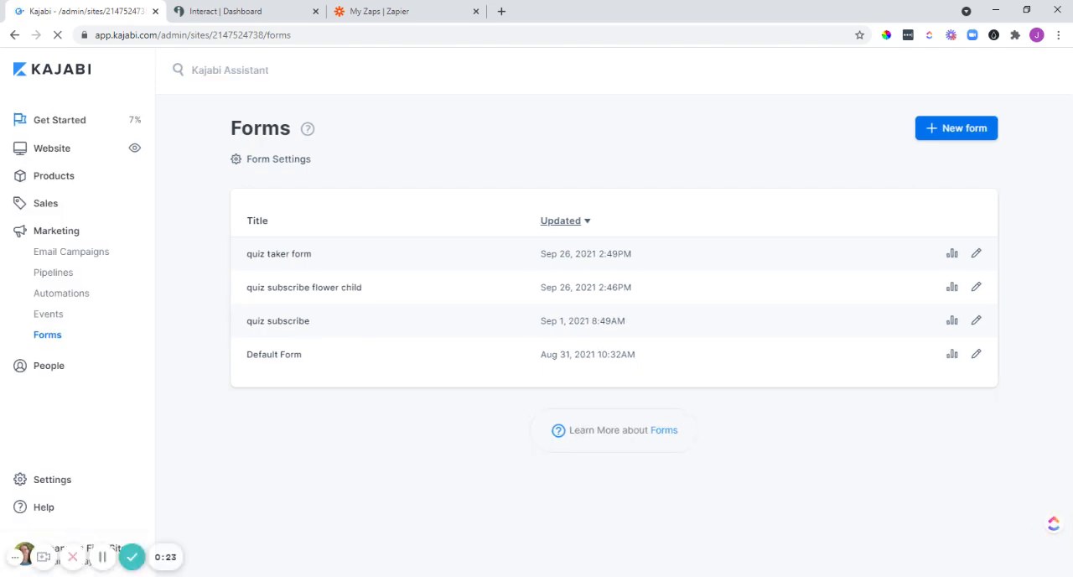
pyautogui.click(274, 255)
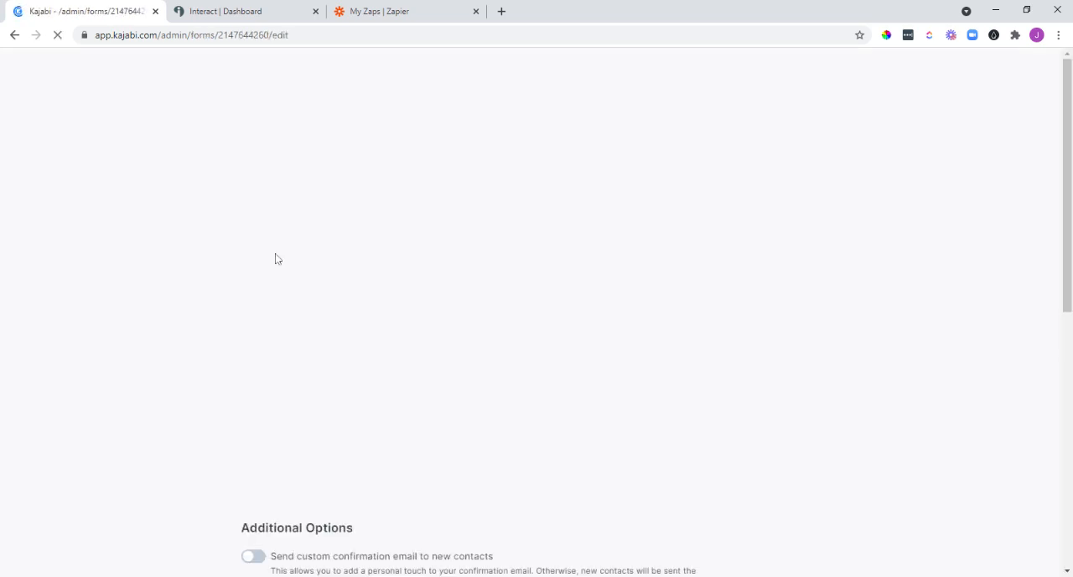
pyautogui.scroll(-5, 339, 283)
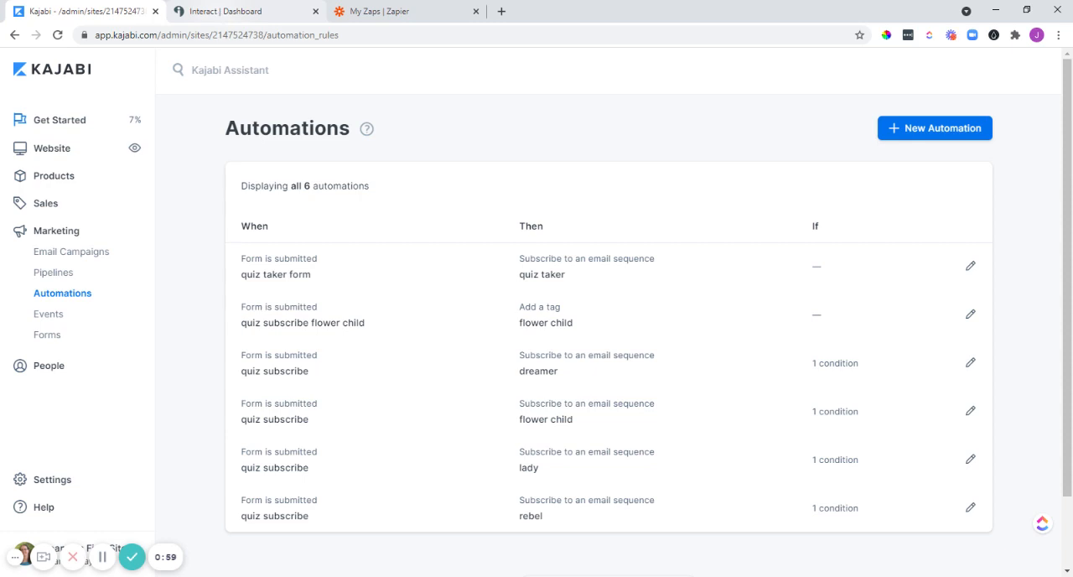
# Switch to Interact, review the jewelry quiz's opt-in form, and save it to continue to the integration stage.
pyautogui.click(222, 11)
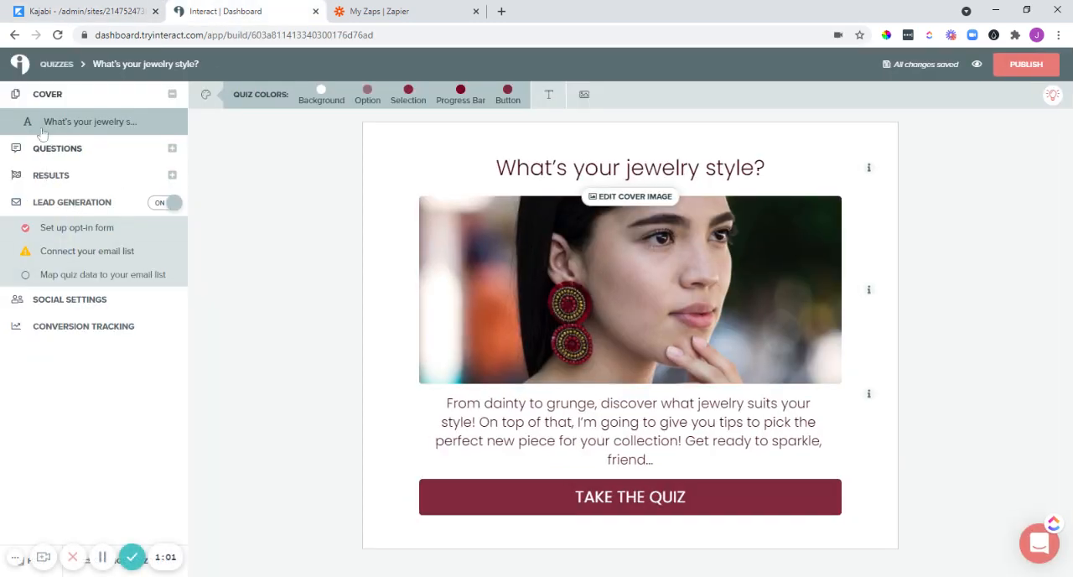
pyautogui.click(72, 233)
pyautogui.scroll(-2, 426, 144)
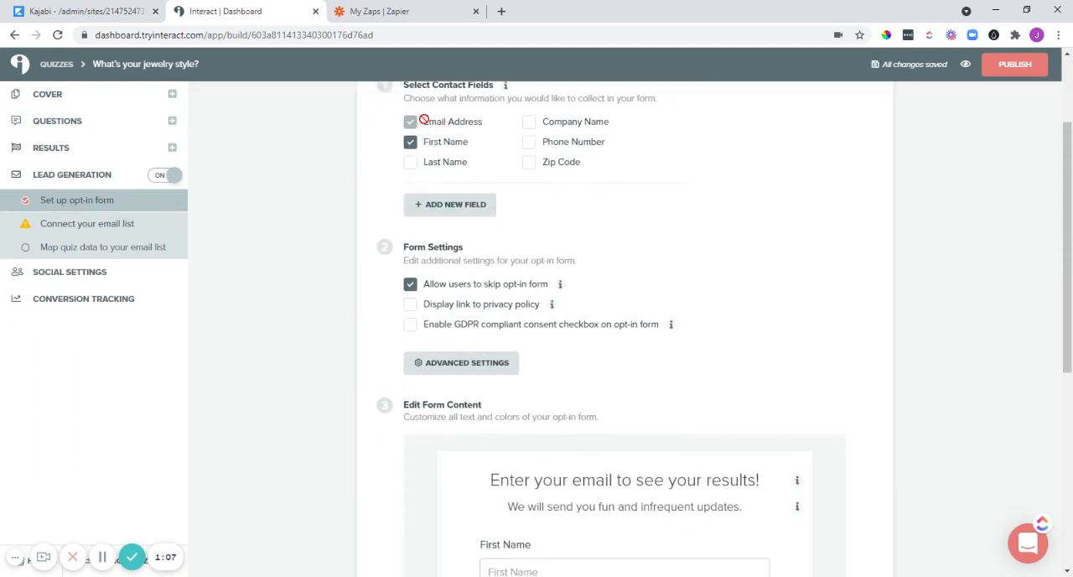
pyautogui.scroll(-5, 421, 152)
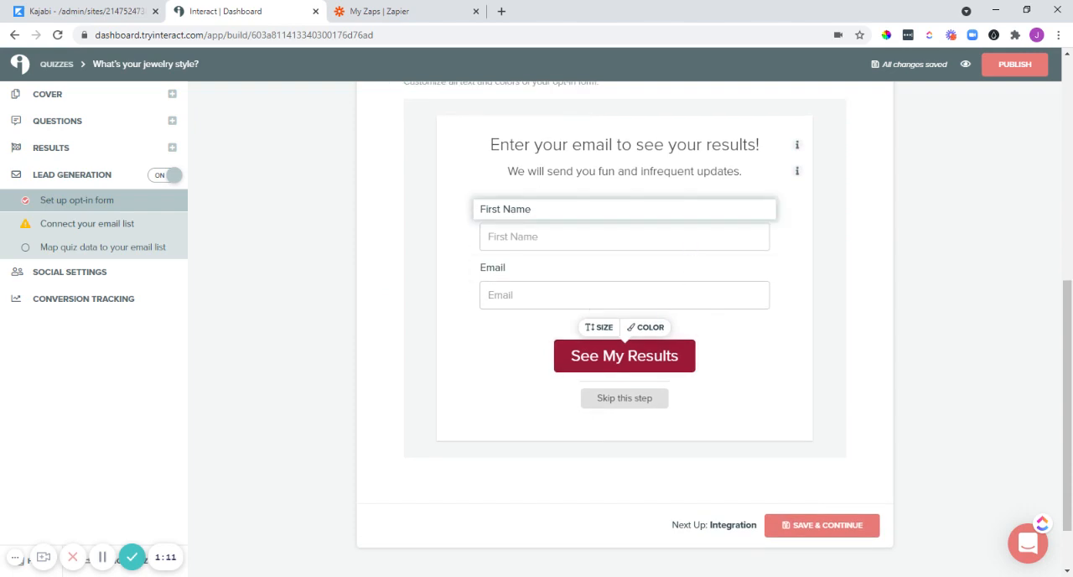
pyautogui.click(803, 529)
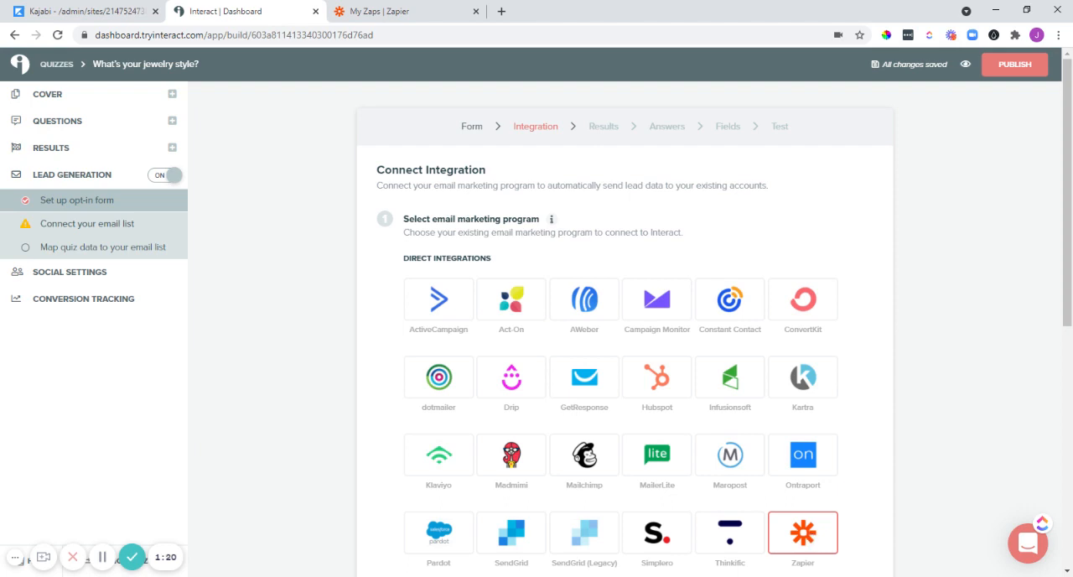
# Choose Zapier as the quiz's email integration and copy the Interact API key.
pyautogui.click(803, 535)
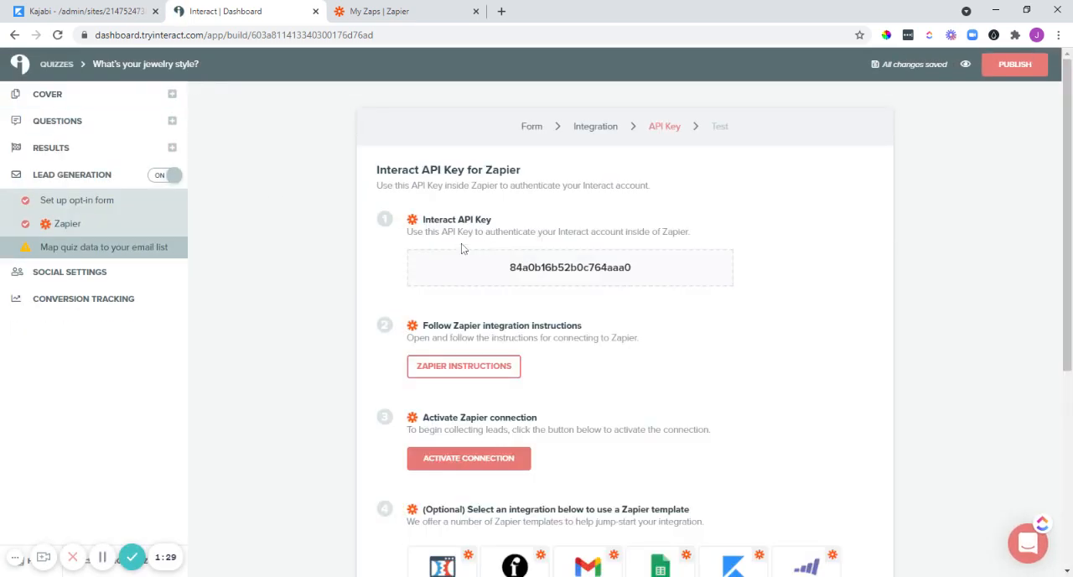
pyautogui.moveTo(506, 269); pyautogui.dragTo(646, 271)
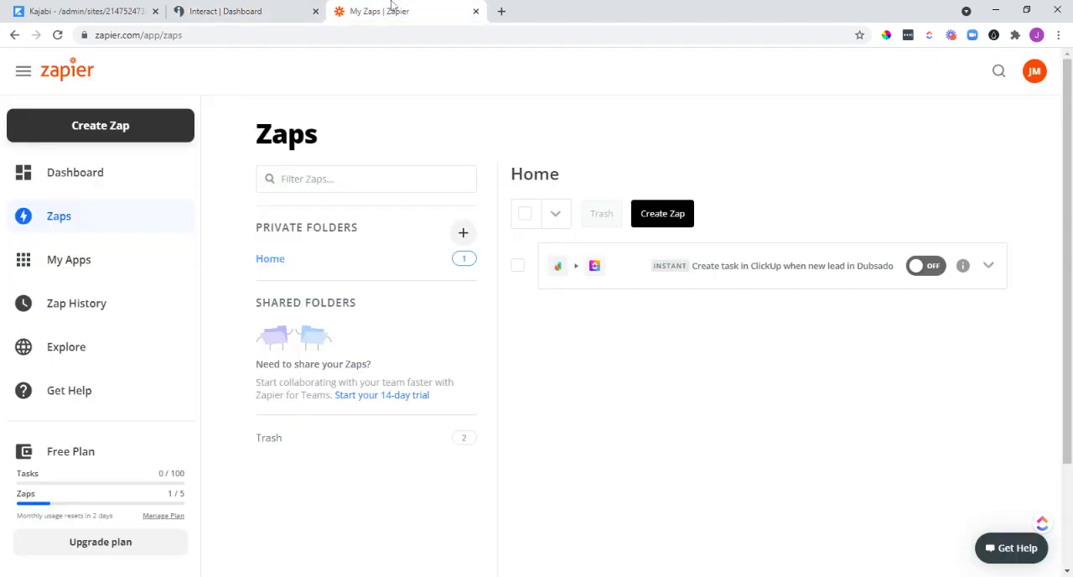
# Switch to Zapier and create a custom Zap triggered by the New Lead event in Interact.
pyautogui.click(394, 11)
pyautogui.click(101, 131)
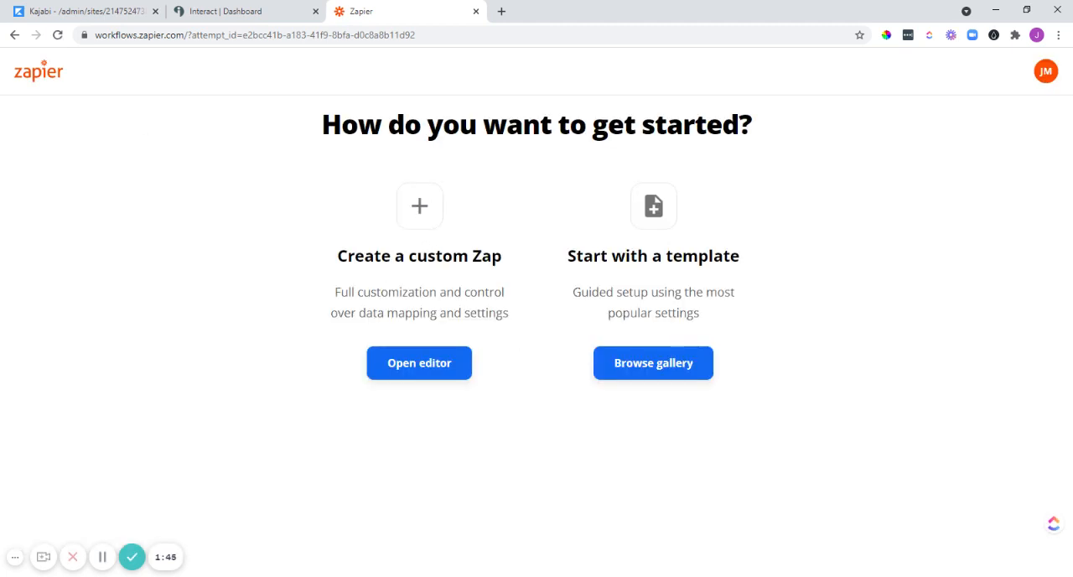
pyautogui.click(424, 372)
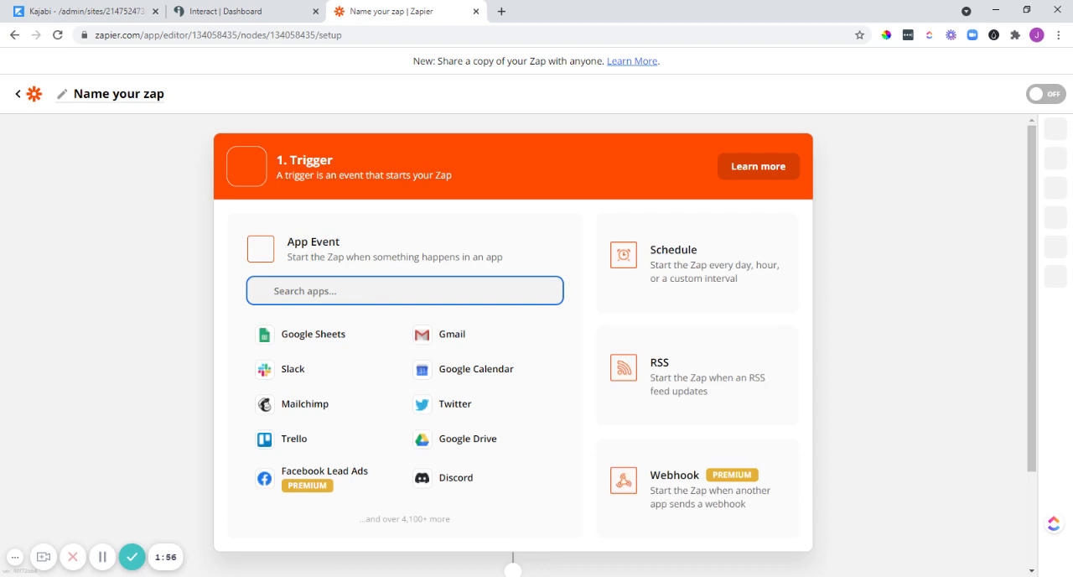
pyautogui.write('interac')
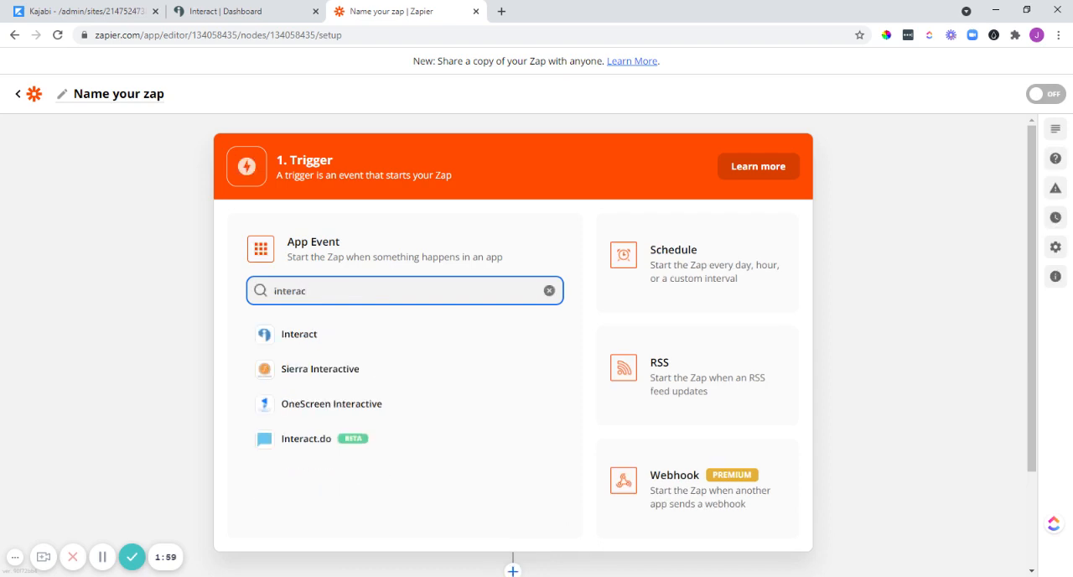
pyautogui.click(257, 336)
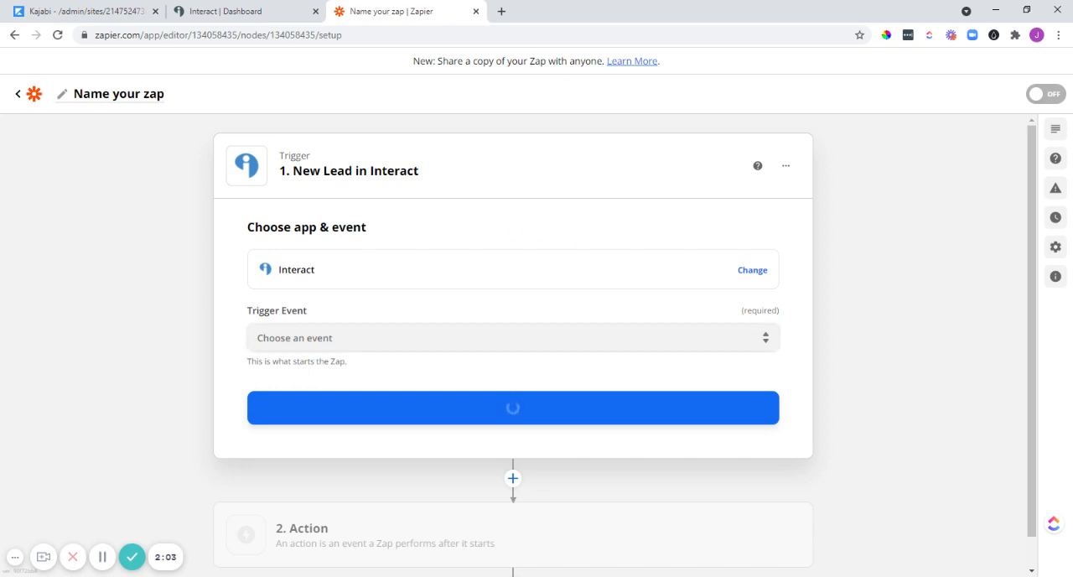
pyautogui.click(328, 387)
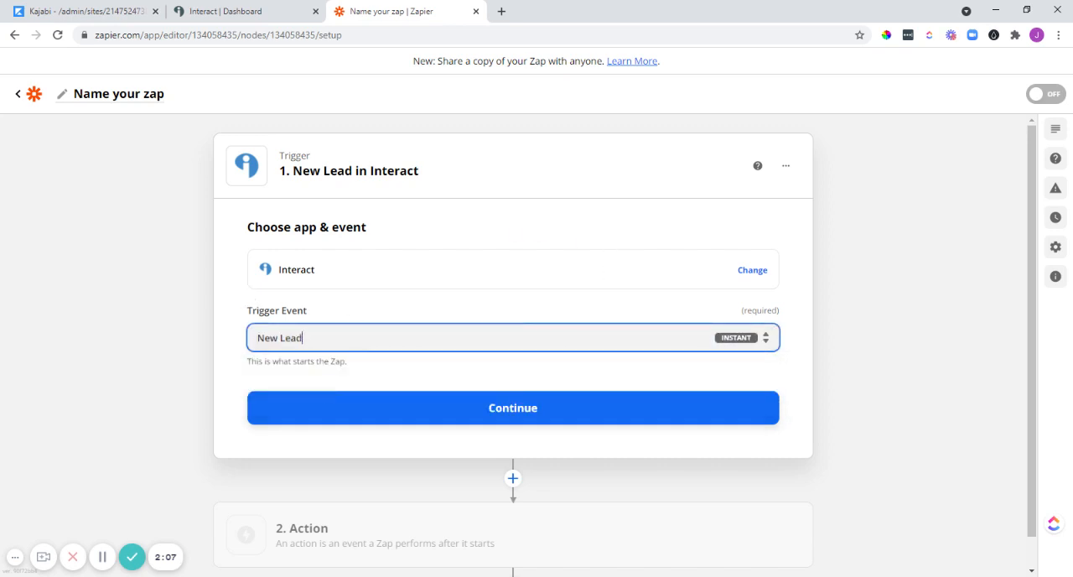
pyautogui.click(525, 410)
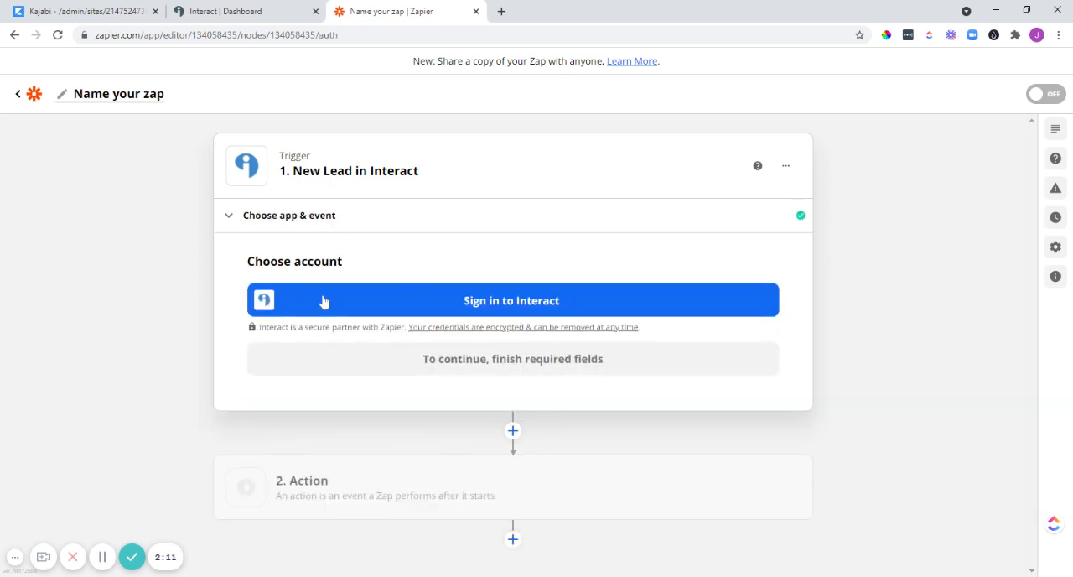
# Sign in to Interact and confirm the connected account for the Zap's trigger.
pyautogui.click(458, 304)
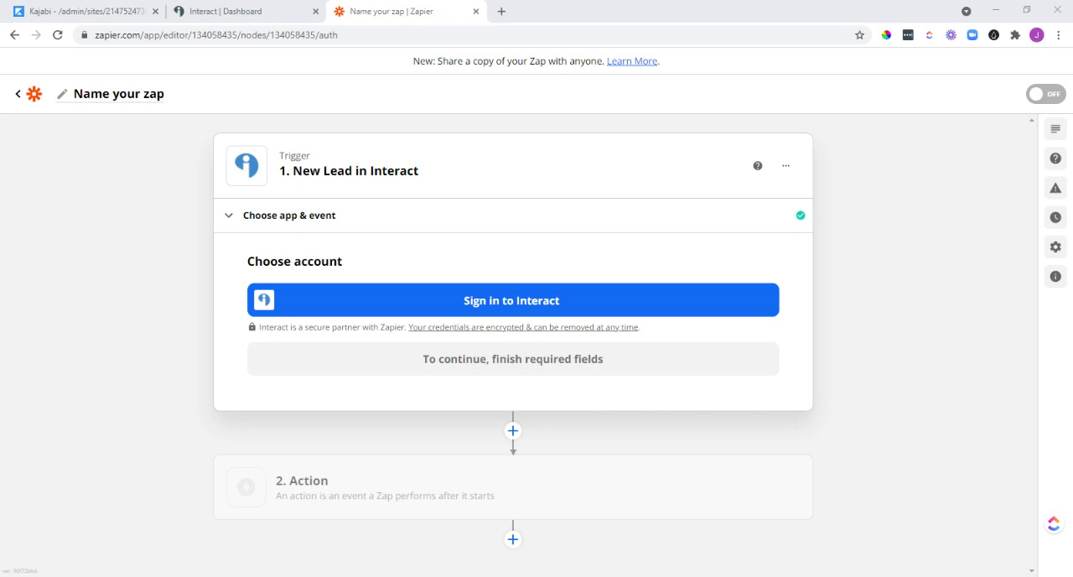
pyautogui.click(514, 300)
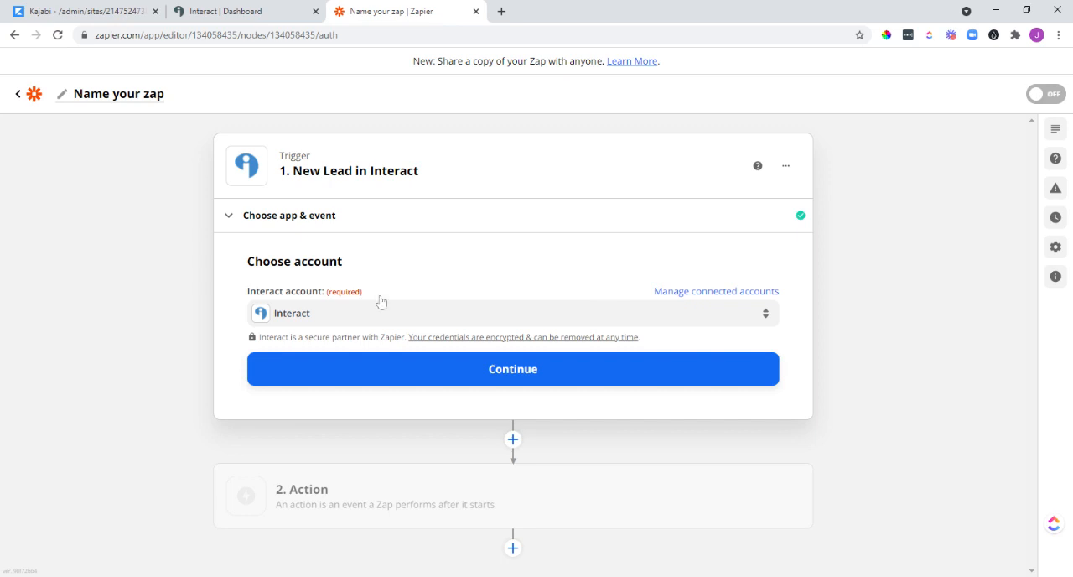
pyautogui.click(509, 378)
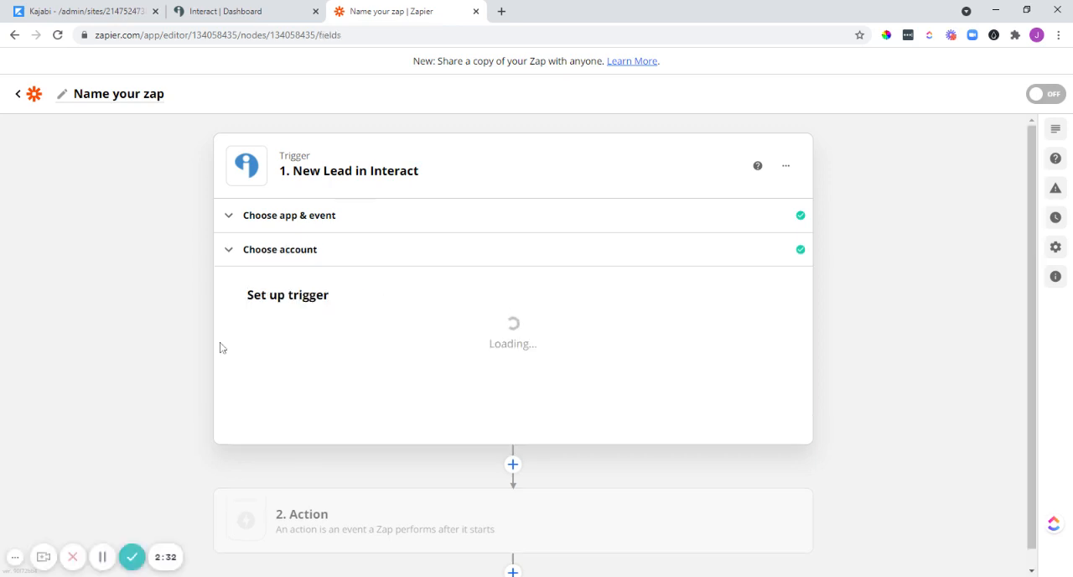
# Set the trigger's quiz to "What's your jewelry style?" and proceed to trigger testing.
pyautogui.click(384, 345)
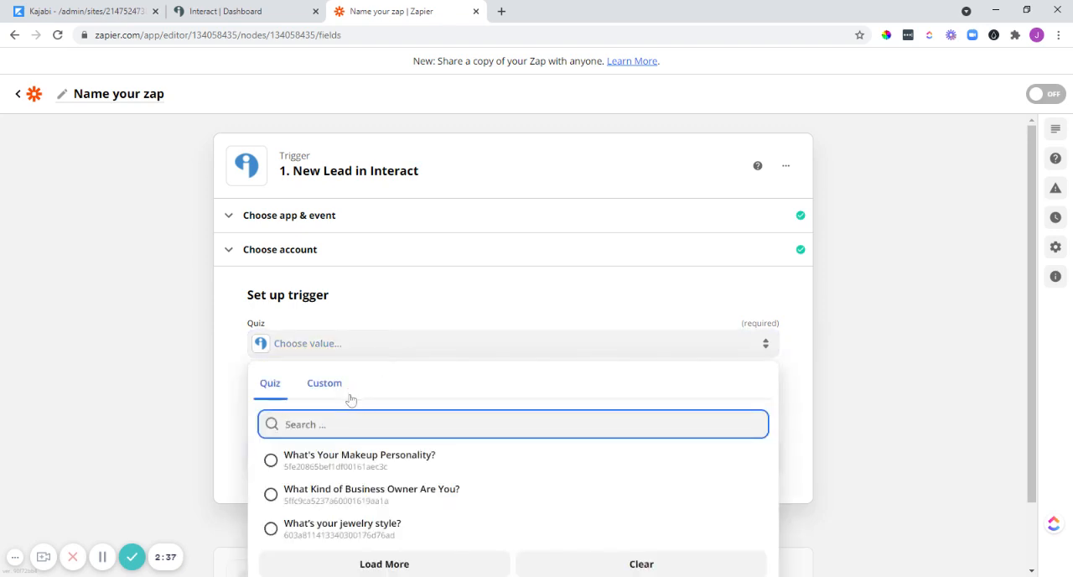
pyautogui.scroll(-1, 351, 401)
pyautogui.click(270, 452)
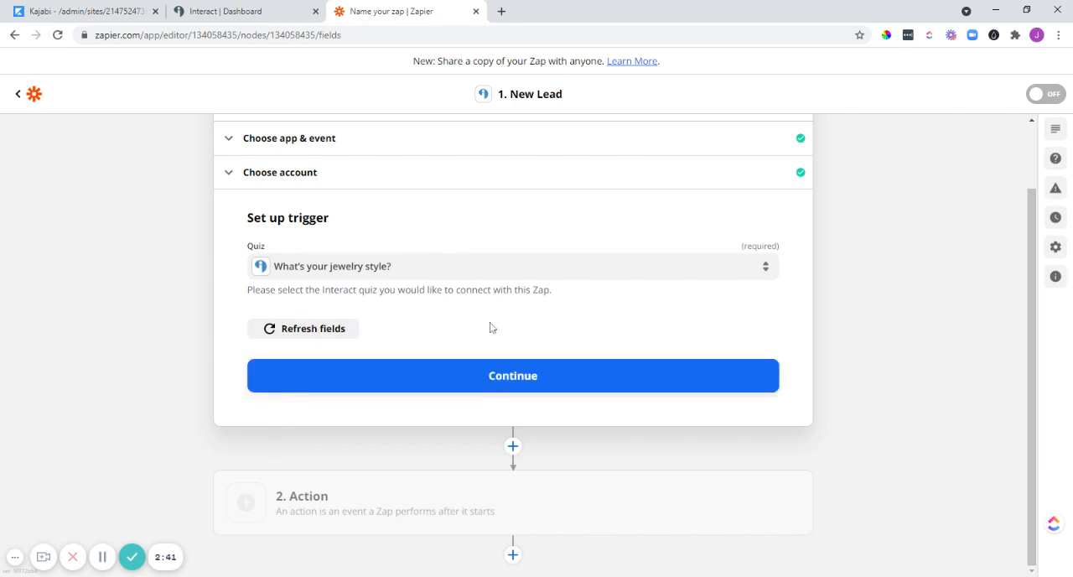
pyautogui.click(493, 381)
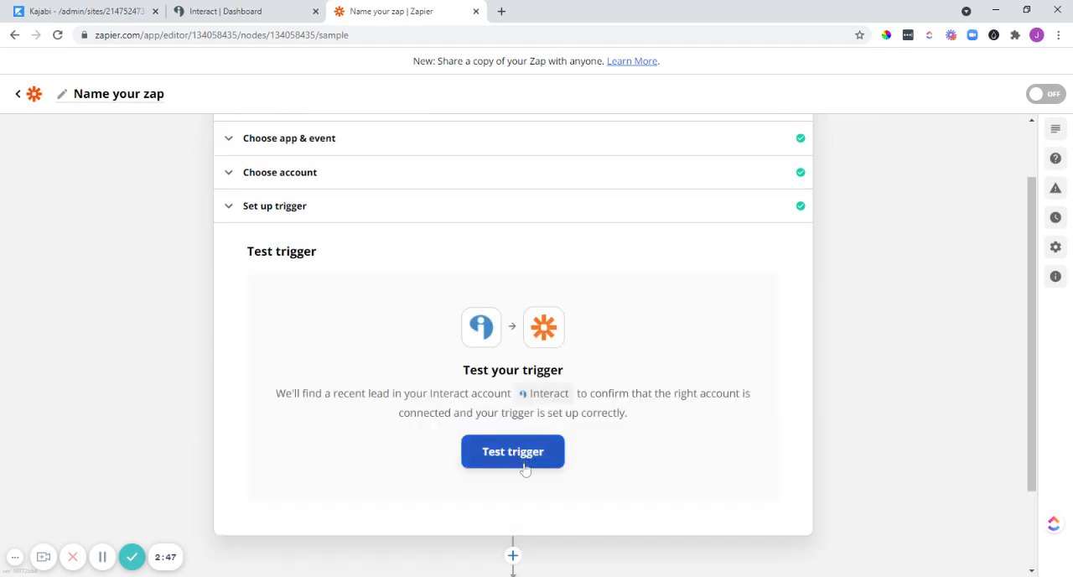
# Test the New Lead trigger and continue with the sample lead to the action setup.
pyautogui.click(521, 457)
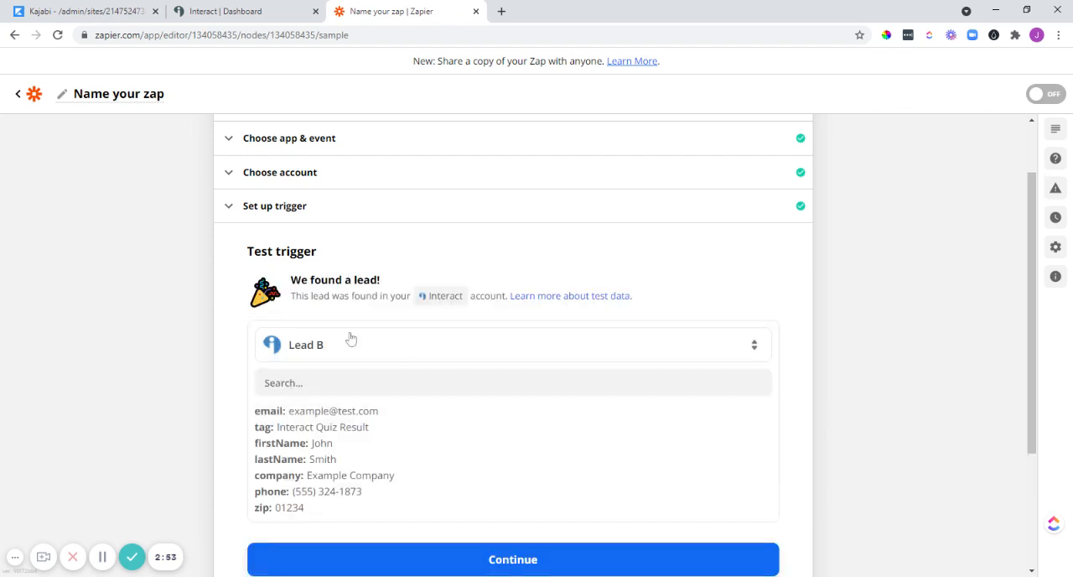
pyautogui.scroll(-2, 529, 461)
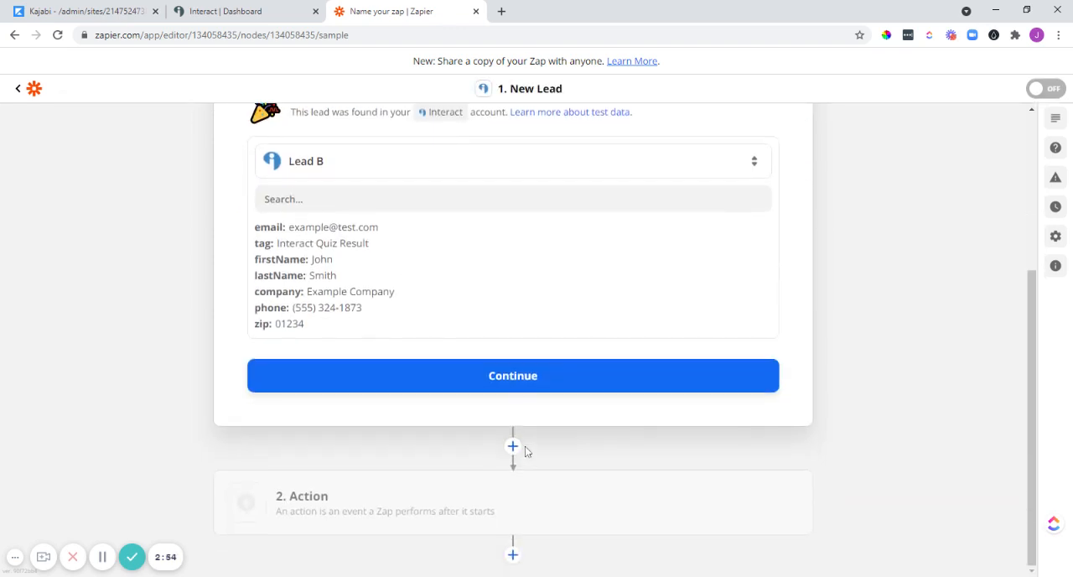
pyautogui.click(517, 380)
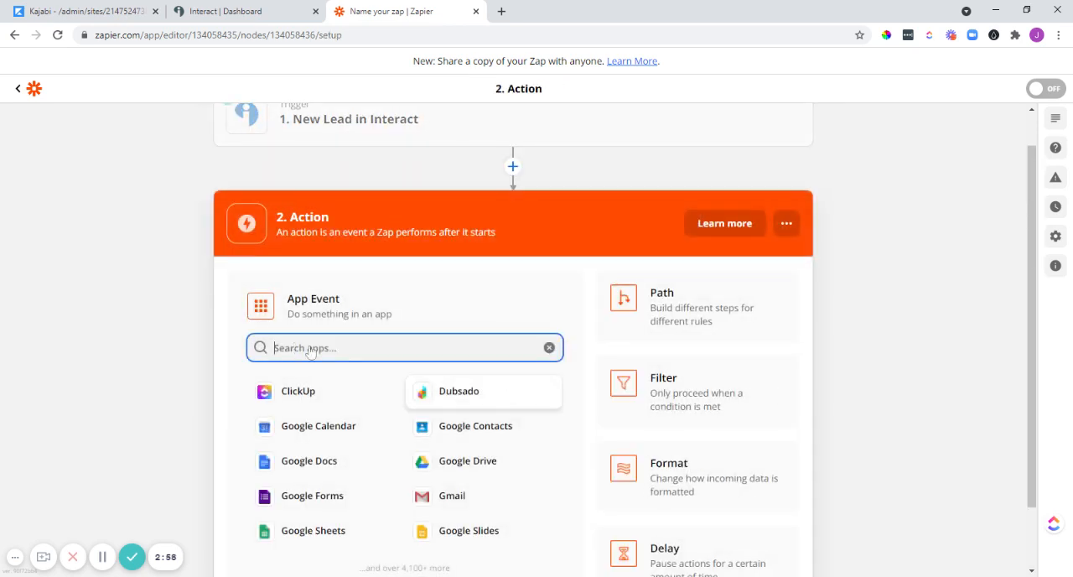
# Set the Zap's action to Kajabi with the Create Form Submission event.
pyautogui.write('kajabi')
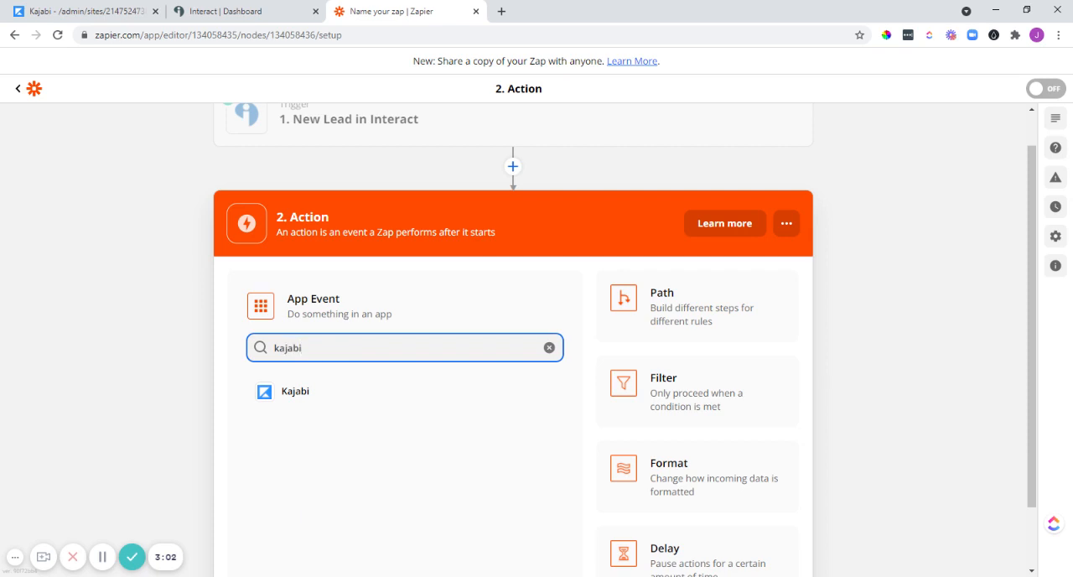
pyautogui.click(280, 396)
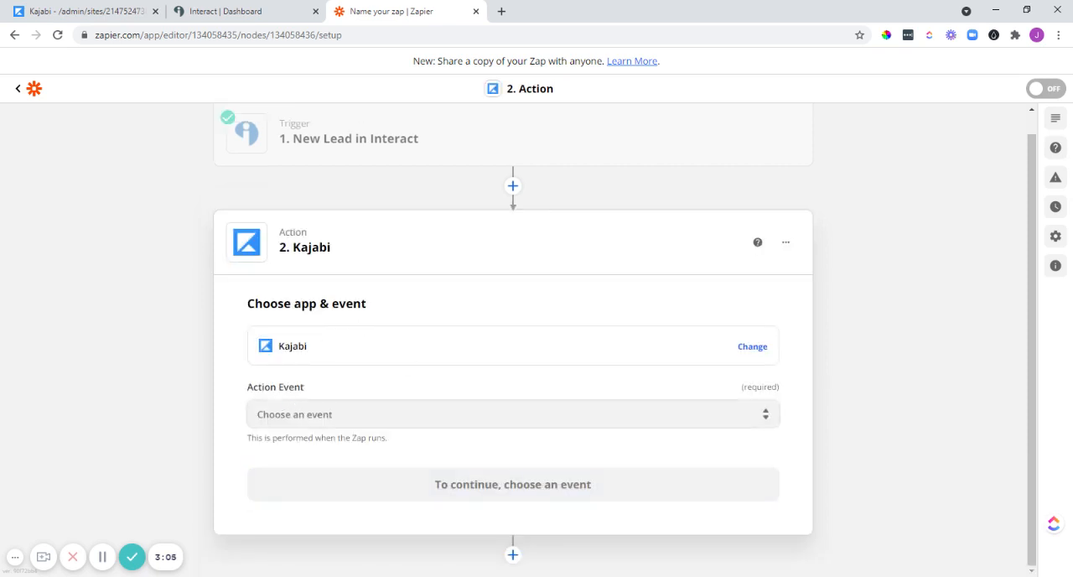
pyautogui.click(415, 409)
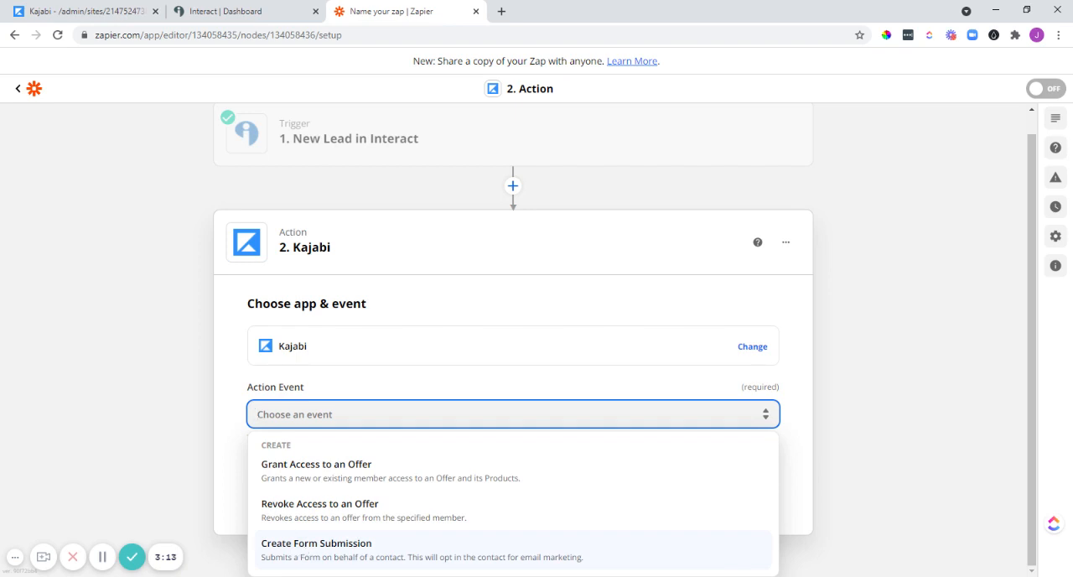
pyautogui.click(307, 551)
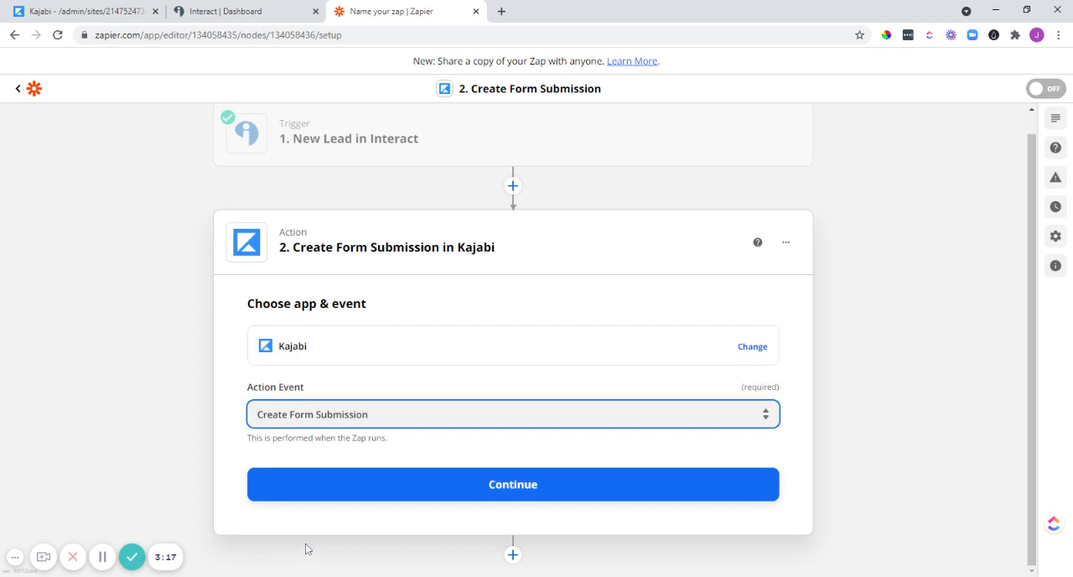
pyautogui.click(539, 489)
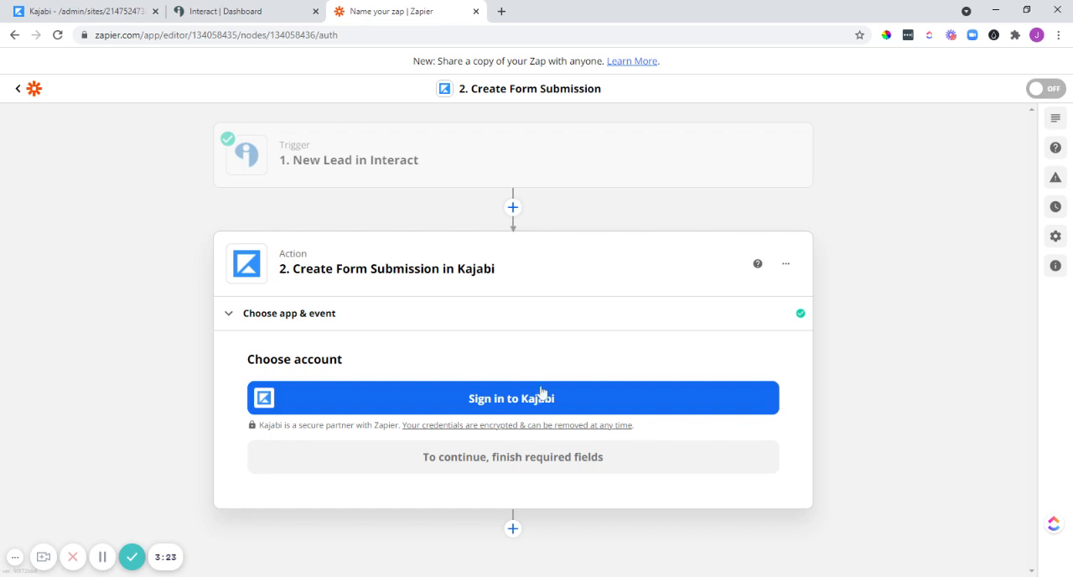
# Start the Kajabi sign-in for the action, switch to Kajabi, and locate the API credentials in the Third Party Integrations settings.
pyautogui.click(521, 402)
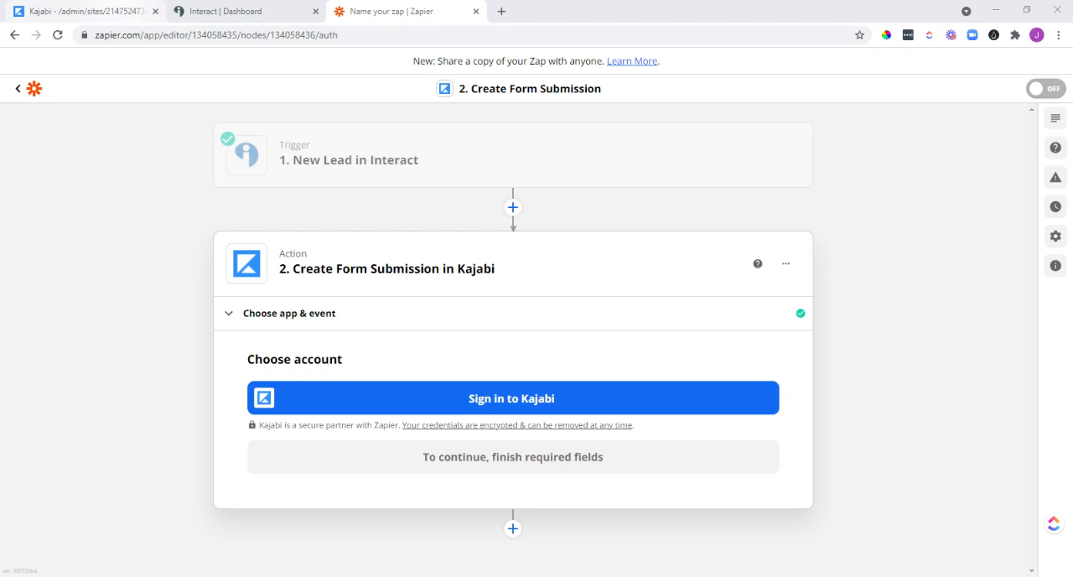
pyautogui.click(80, 11)
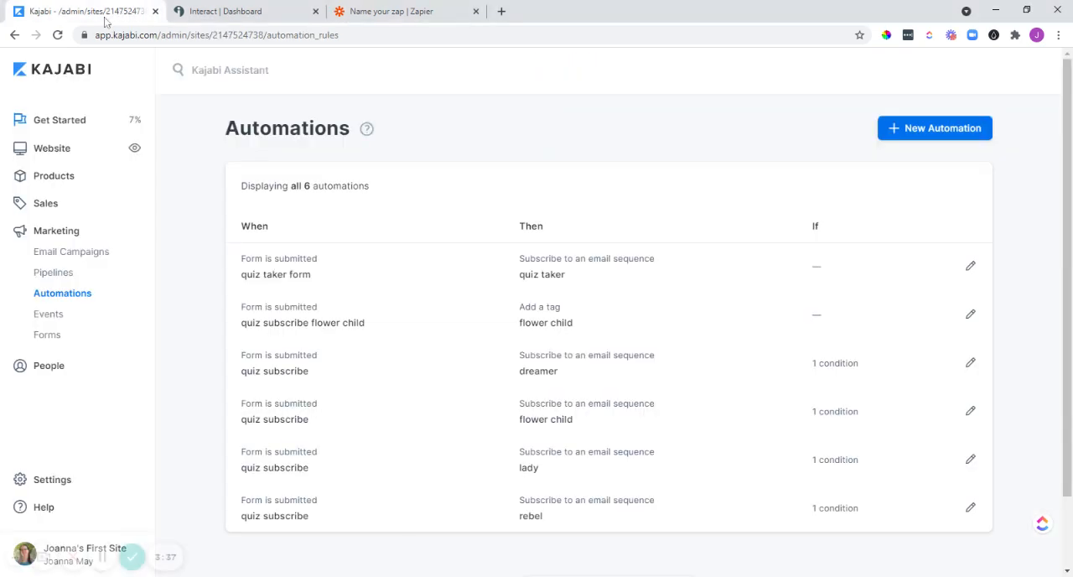
pyautogui.click(54, 484)
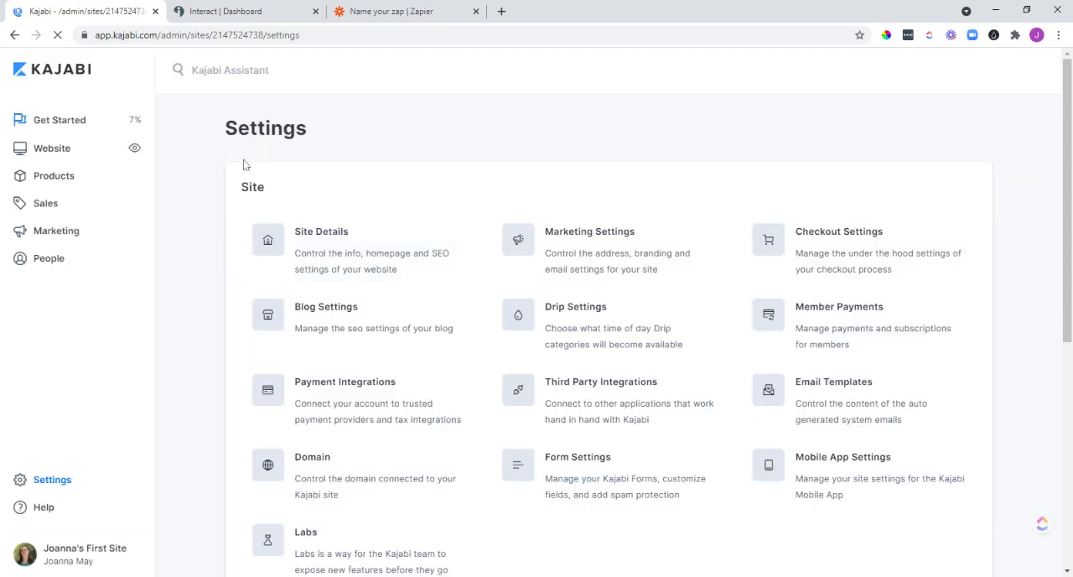
pyautogui.scroll(-1, 245, 164)
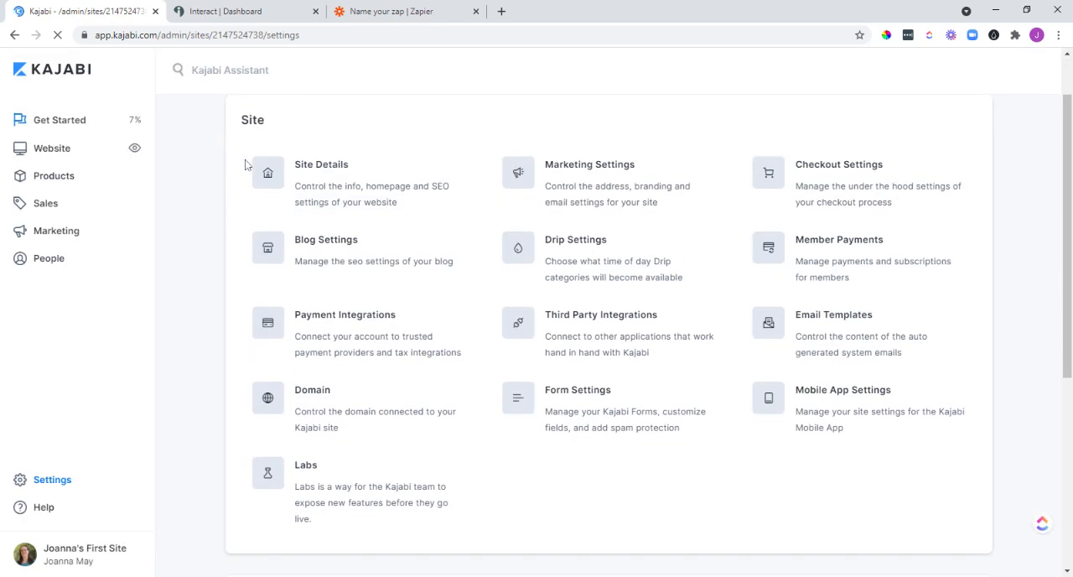
pyautogui.click(602, 323)
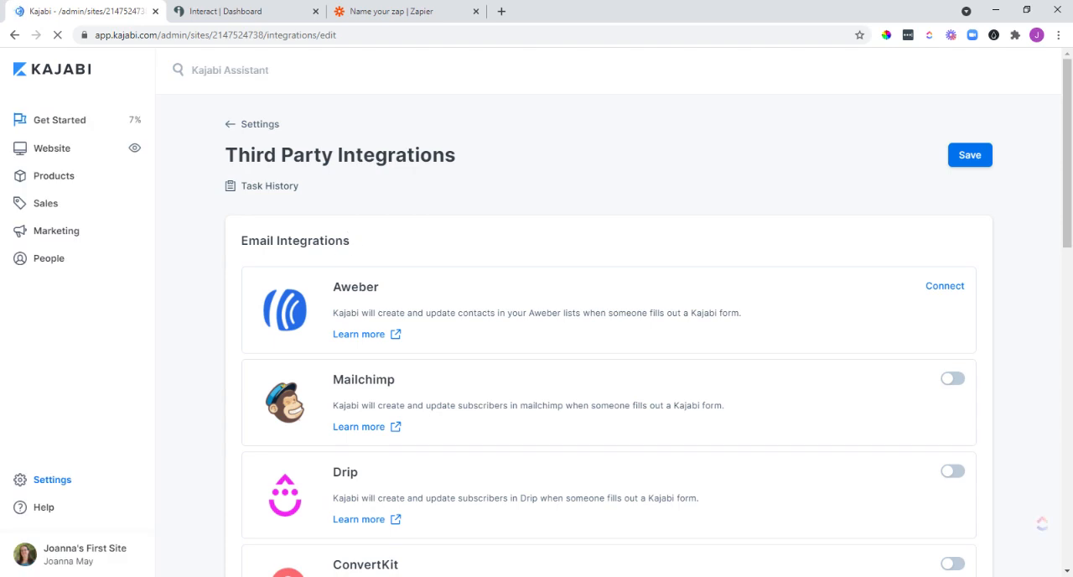
pyautogui.scroll(-4, 284, 252)
pyautogui.scroll(-7, 284, 251)
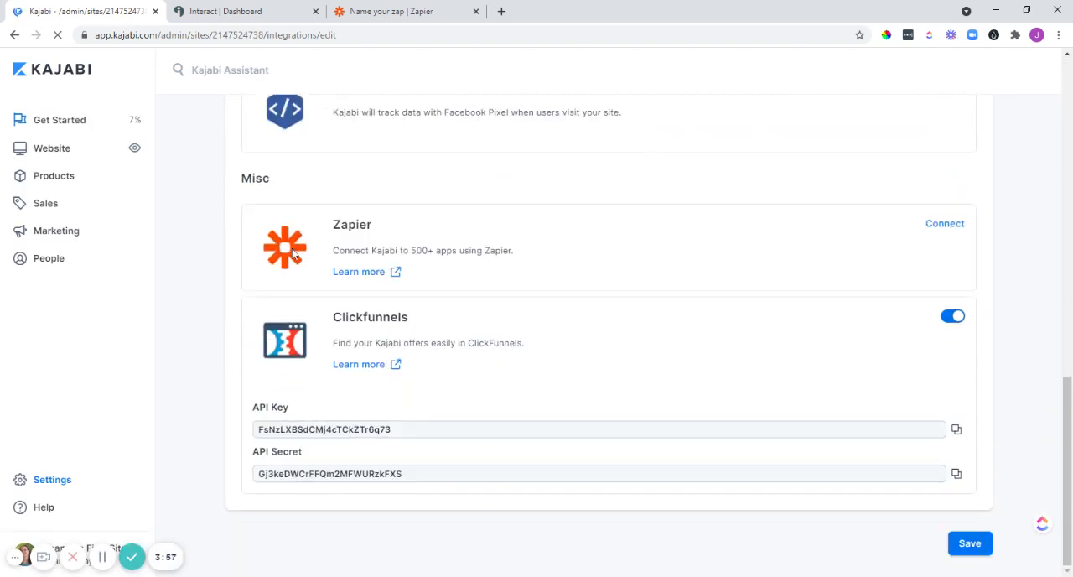
# Copy Kajabi's API key and API secret into the Zapier sign-in, and continue with the connected Kajabi account.
pyautogui.click(260, 434)
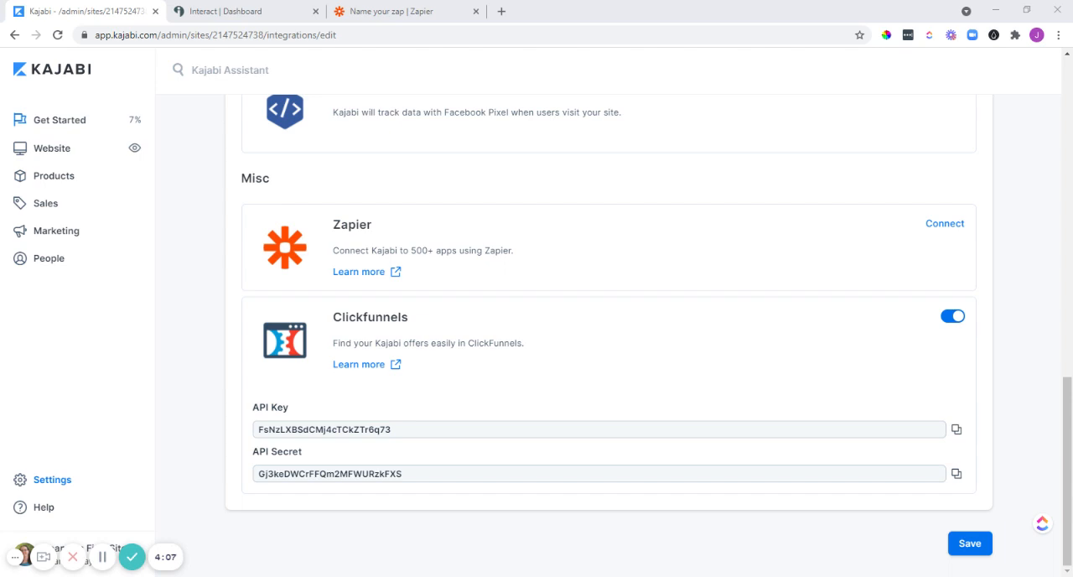
pyautogui.click(260, 475)
pyautogui.click(396, 11)
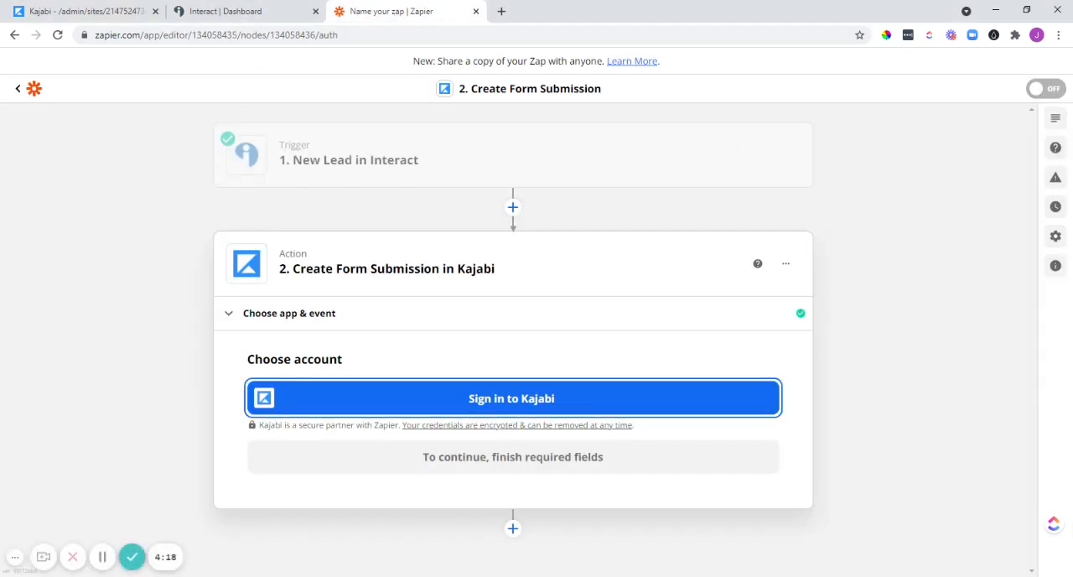
pyautogui.hotkey('alt', 'Tab')
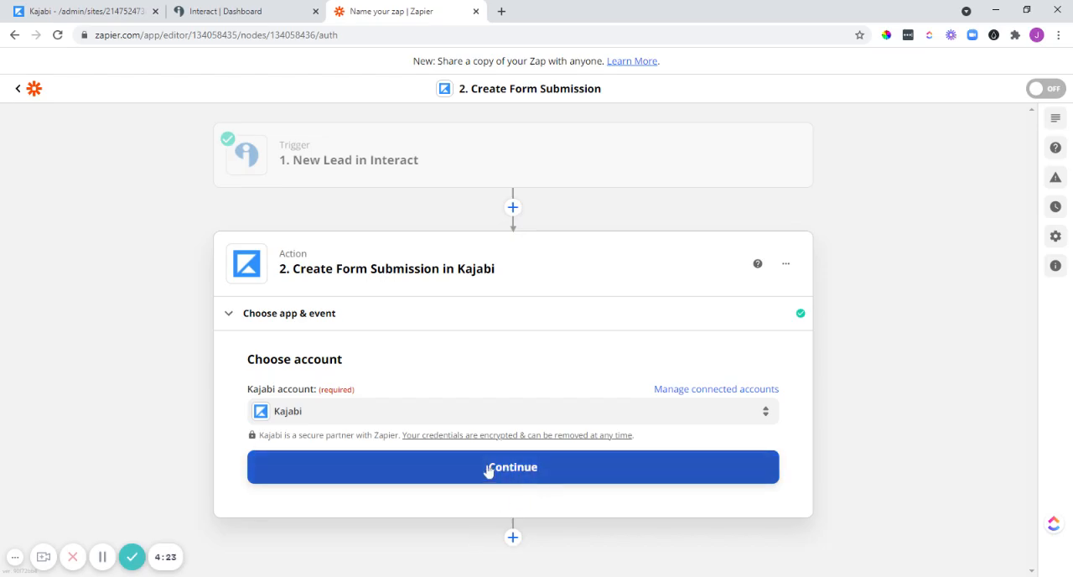
pyautogui.click(517, 467)
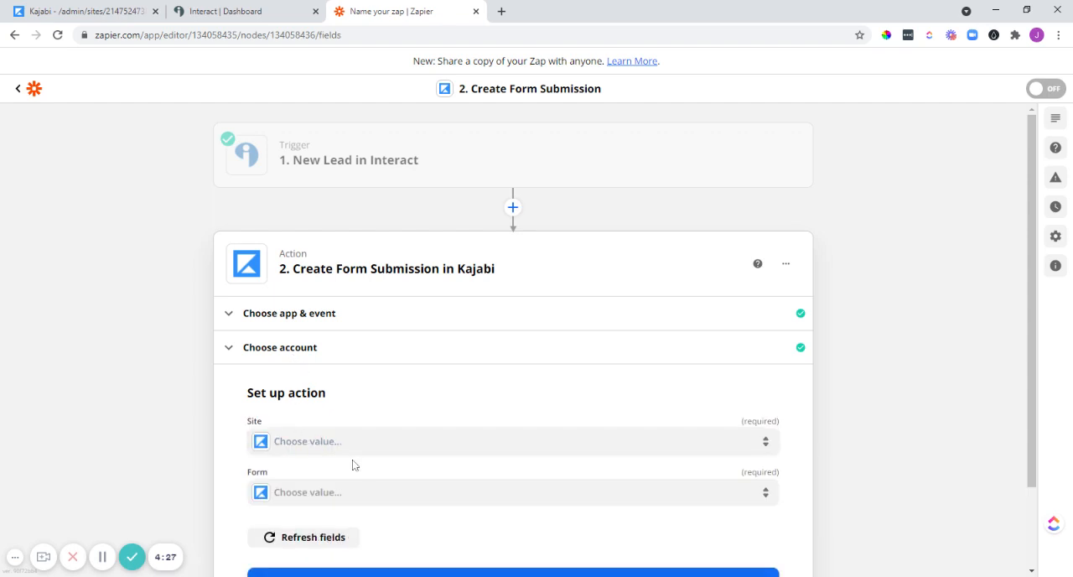
# Set the action's site to the only listed Kajabi site and its form to "quiz taker form".
pyautogui.click(345, 445)
pyautogui.scroll(-1, 335, 452)
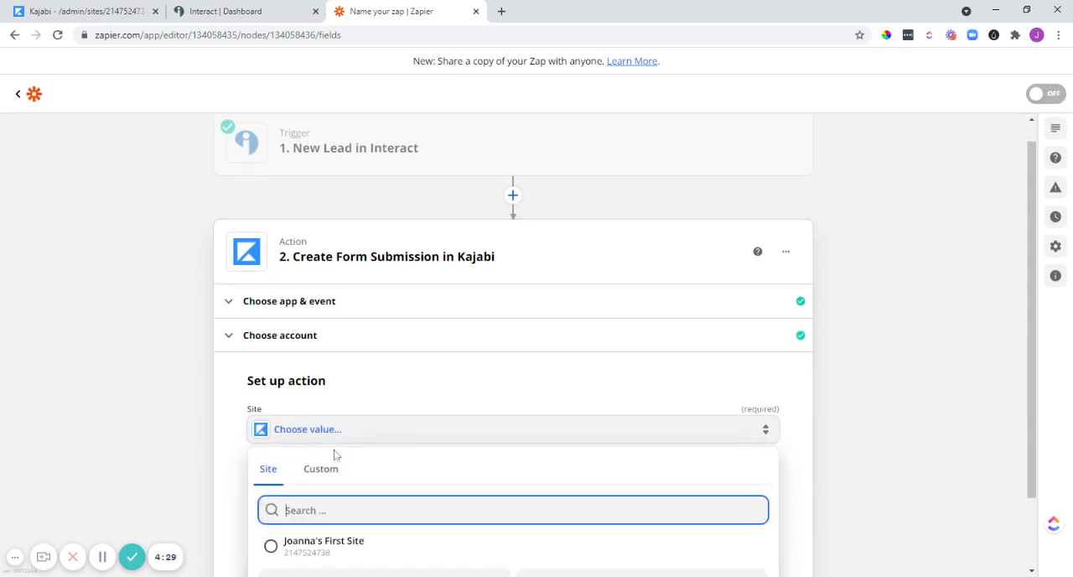
pyautogui.click(272, 466)
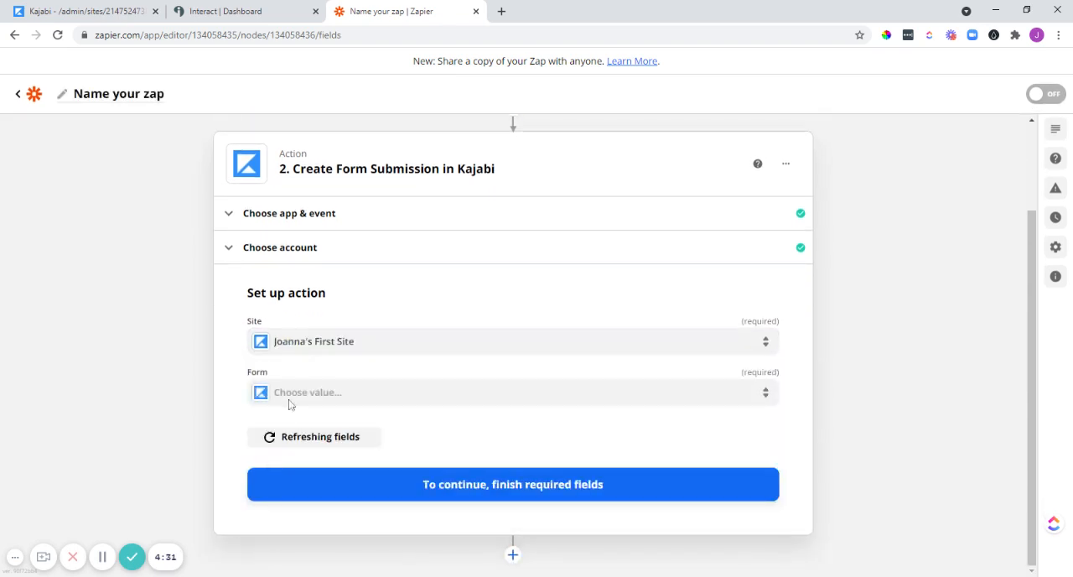
pyautogui.click(312, 394)
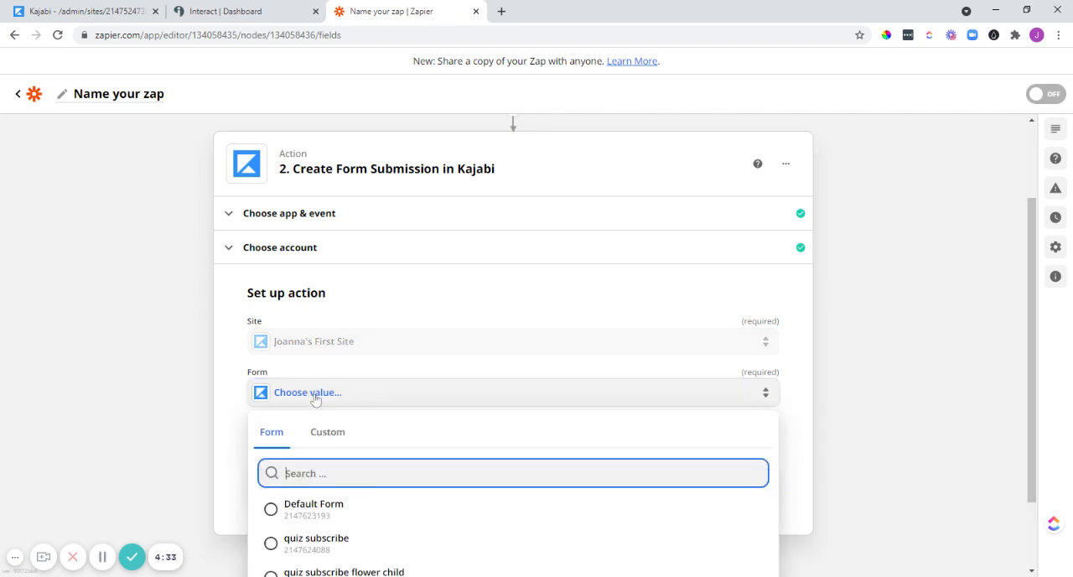
pyautogui.scroll(-1, 315, 402)
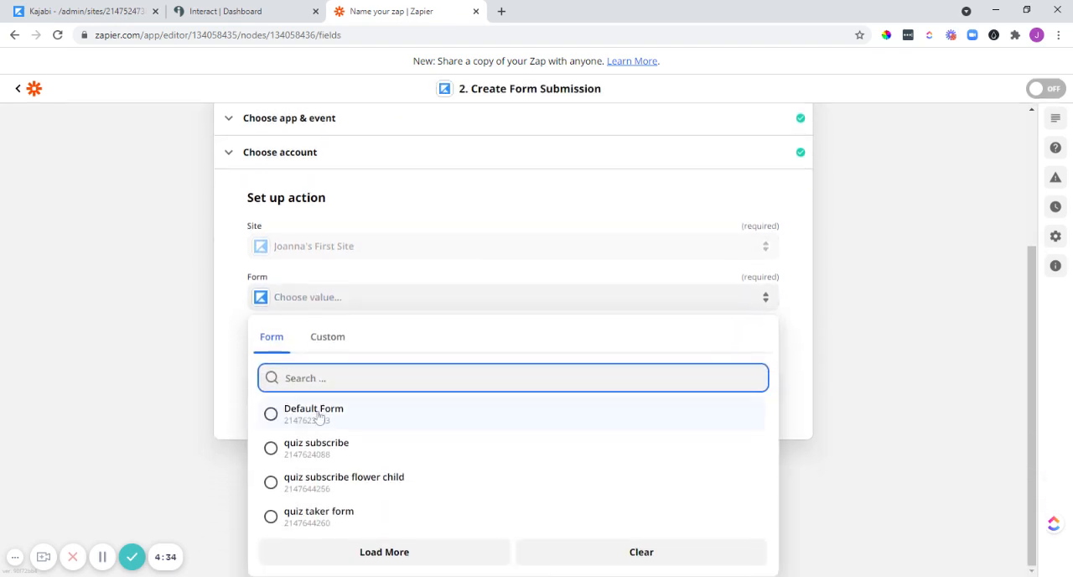
pyautogui.click(270, 517)
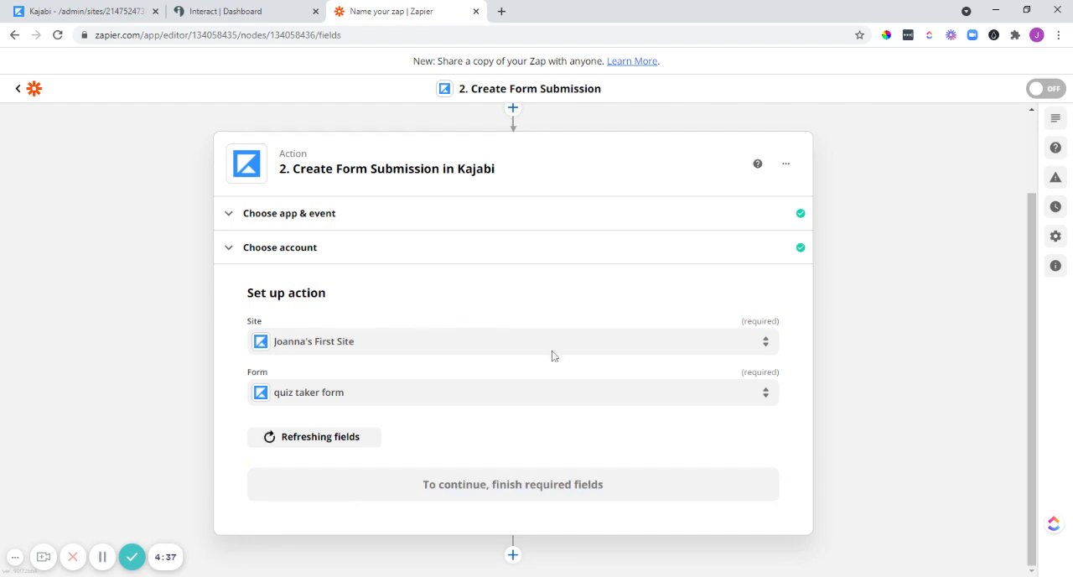
# Map the form's Name field to the lead's First Name and its Email field to the lead's Email.
pyautogui.scroll(-1, 552, 355)
pyautogui.scroll(-1, 469, 425)
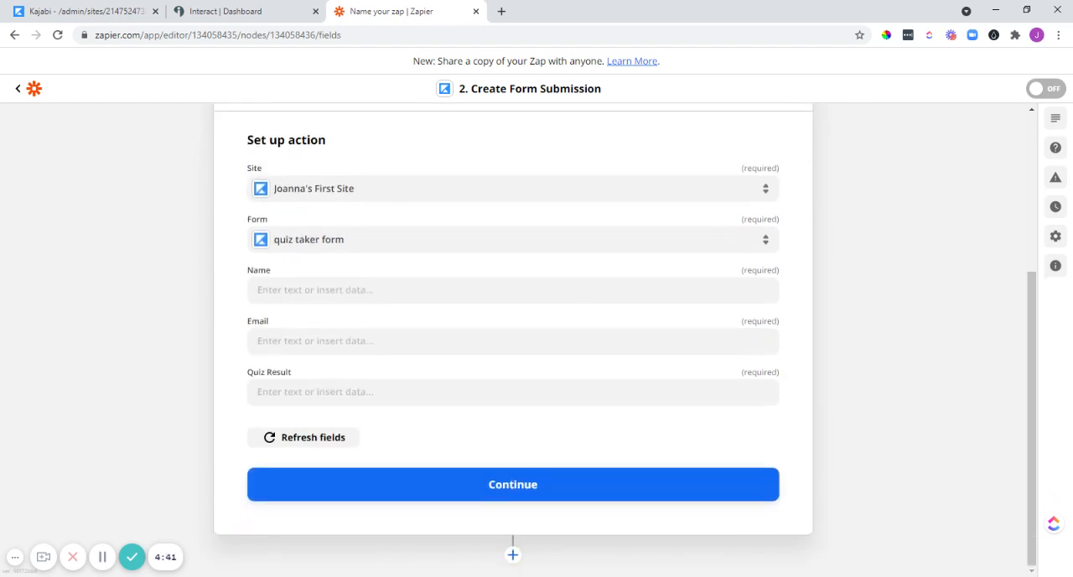
pyautogui.click(470, 290)
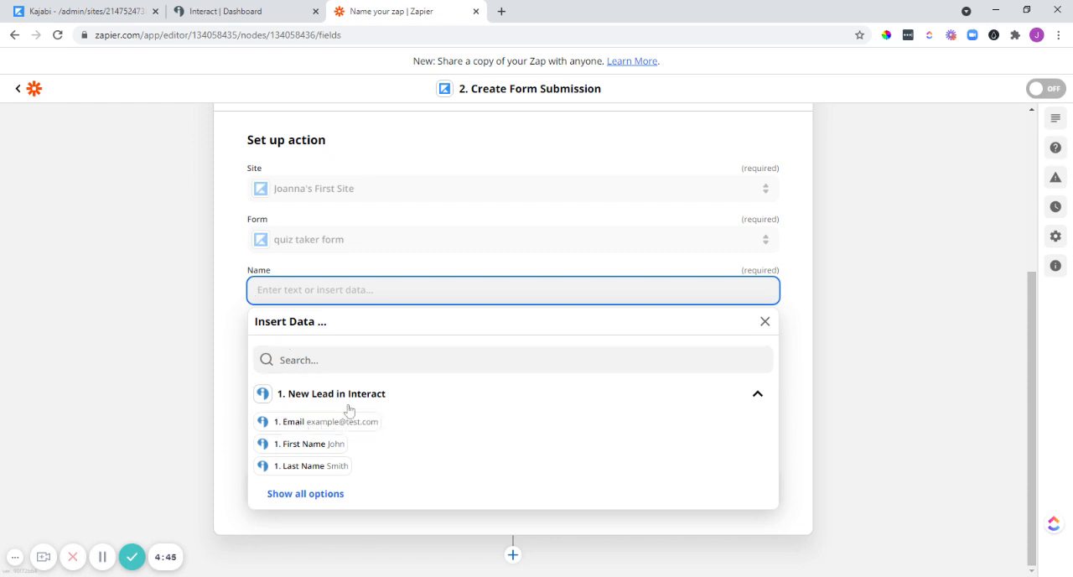
pyautogui.click(306, 451)
pyautogui.click(235, 301)
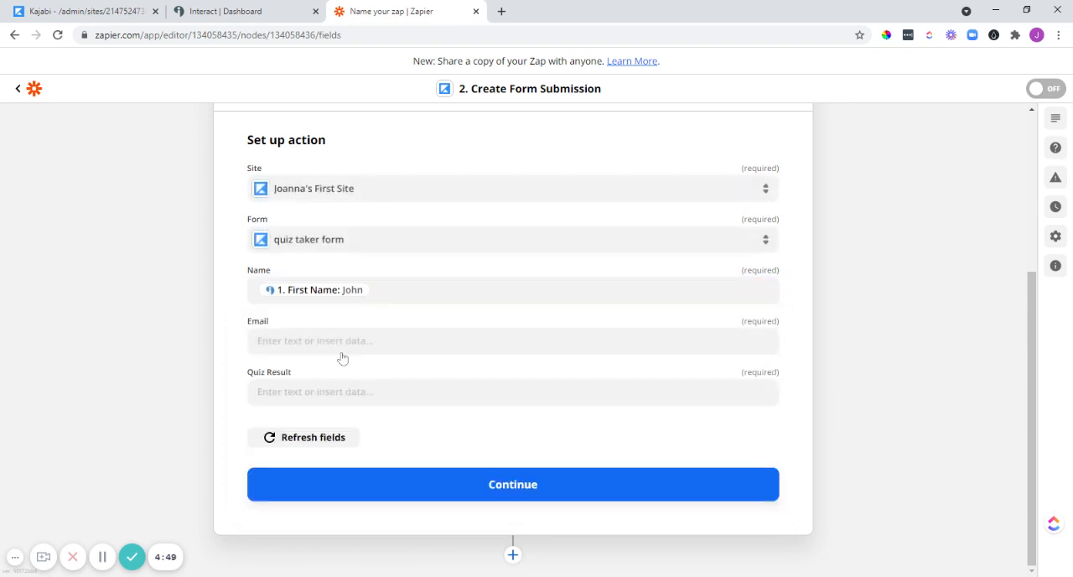
pyautogui.click(342, 352)
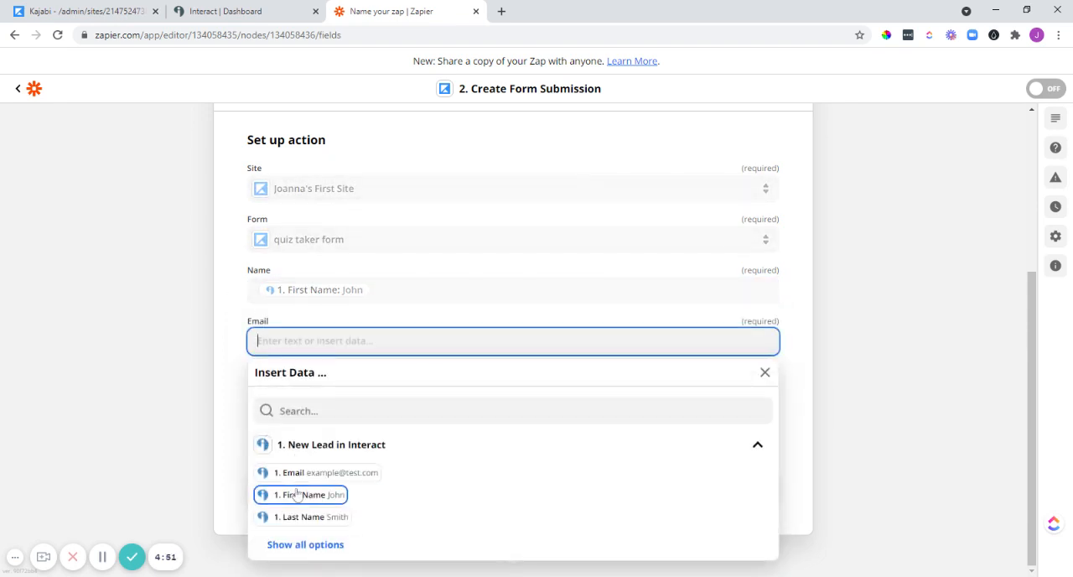
pyautogui.click(327, 473)
pyautogui.click(234, 359)
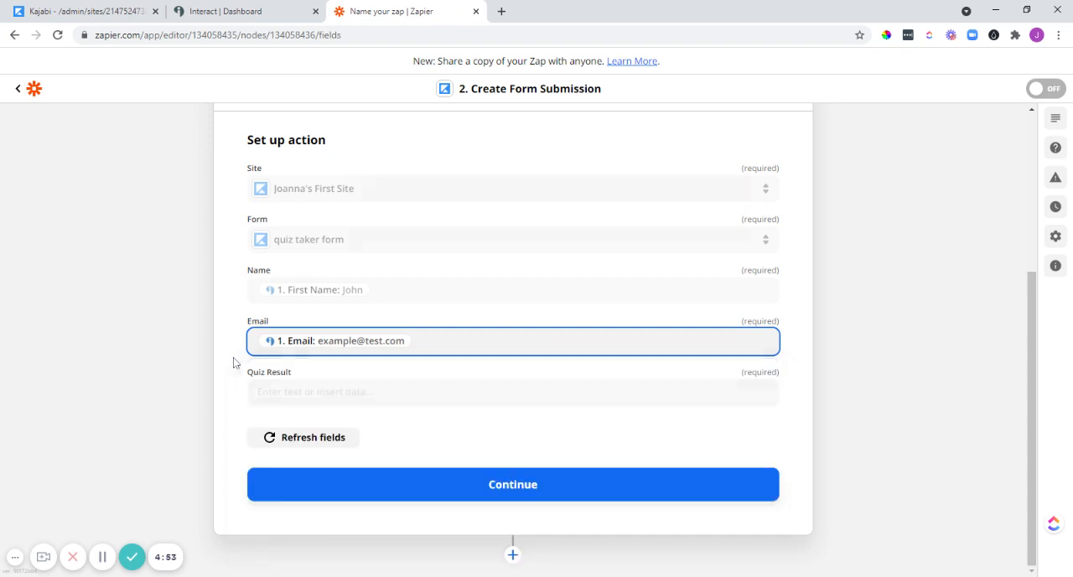
# Map the form's Quiz Result field to the Tag value from the full list of Interact lead data.
pyautogui.click(311, 393)
pyautogui.scroll(-1, 257, 411)
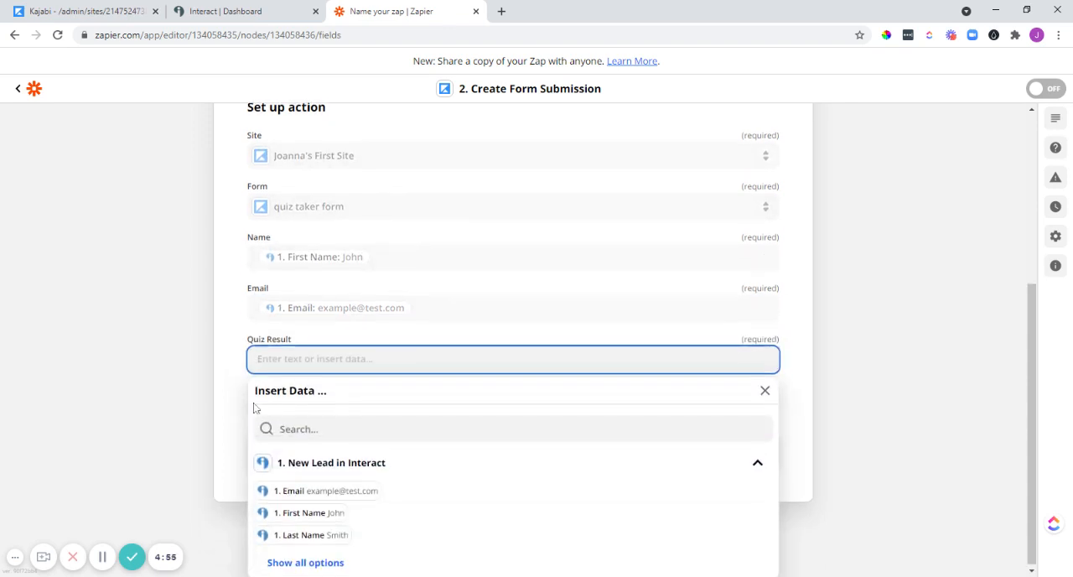
pyautogui.click(300, 561)
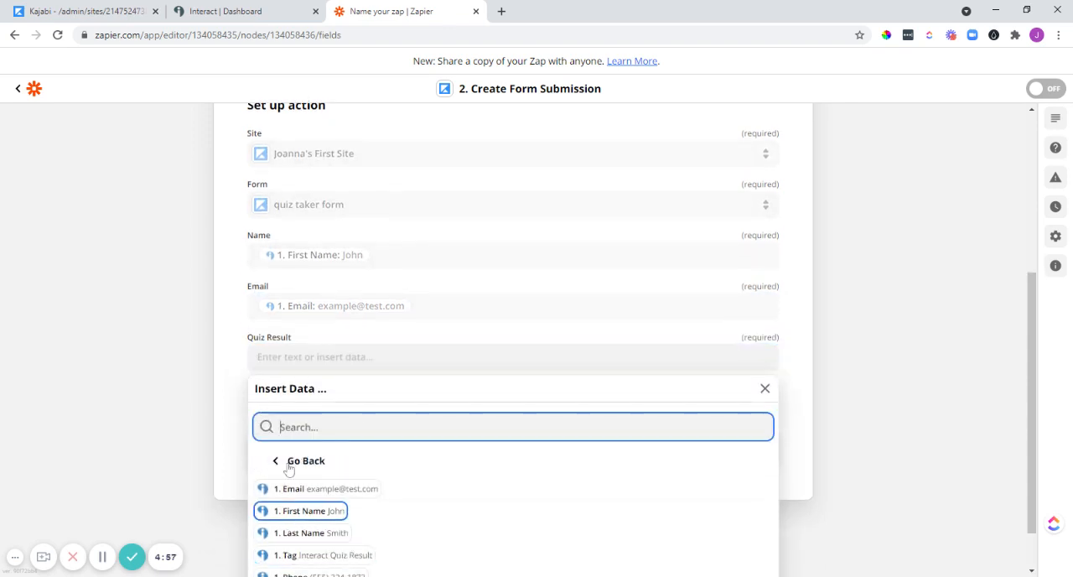
pyautogui.scroll(-1, 307, 511)
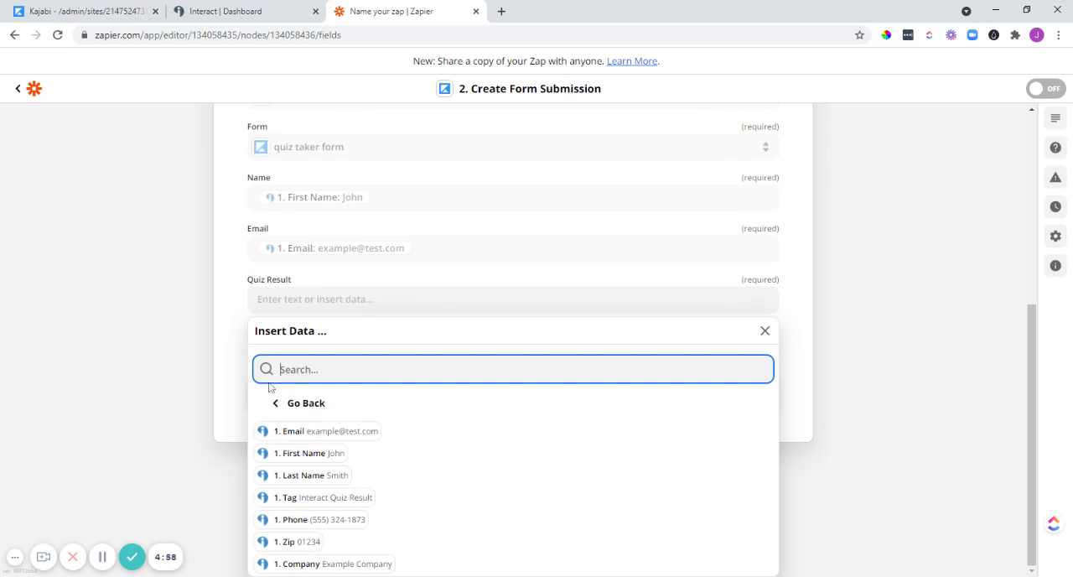
pyautogui.click(307, 499)
pyautogui.click(229, 342)
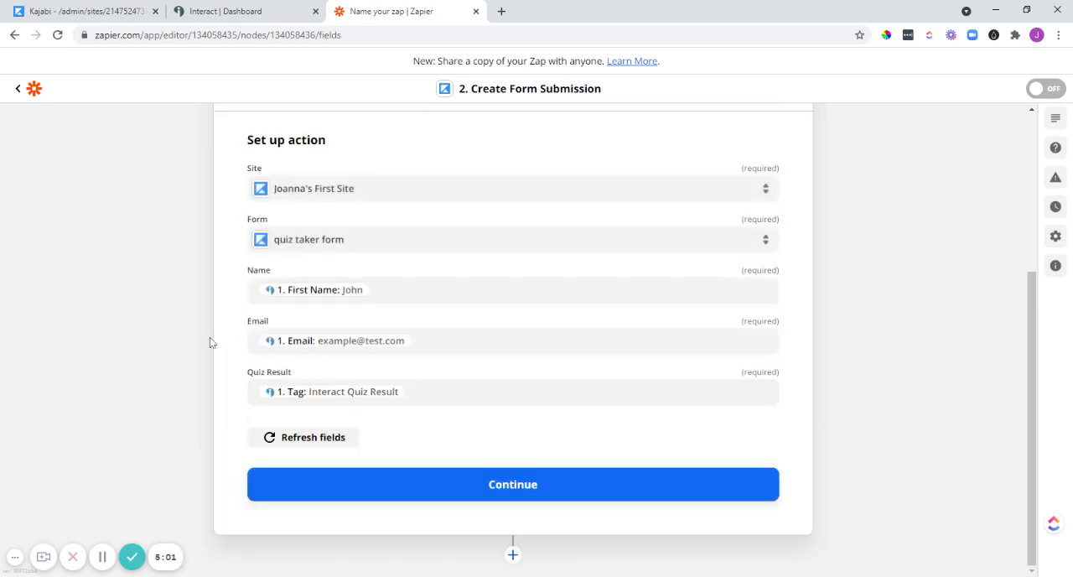
# Proceed from the completed action setup to testing, and send the test submission to Kajabi.
pyautogui.click(515, 486)
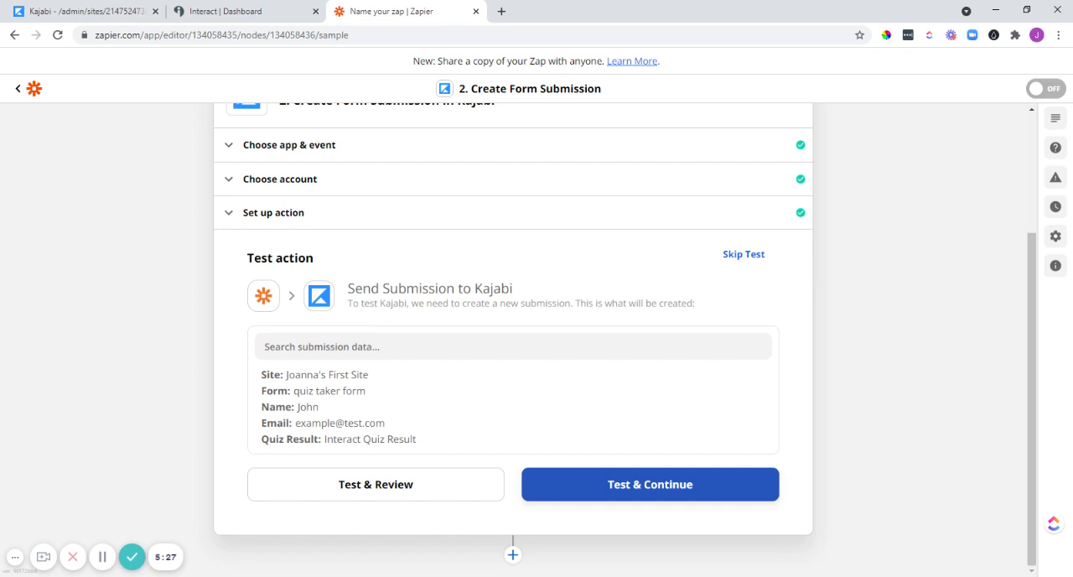
pyautogui.click(647, 495)
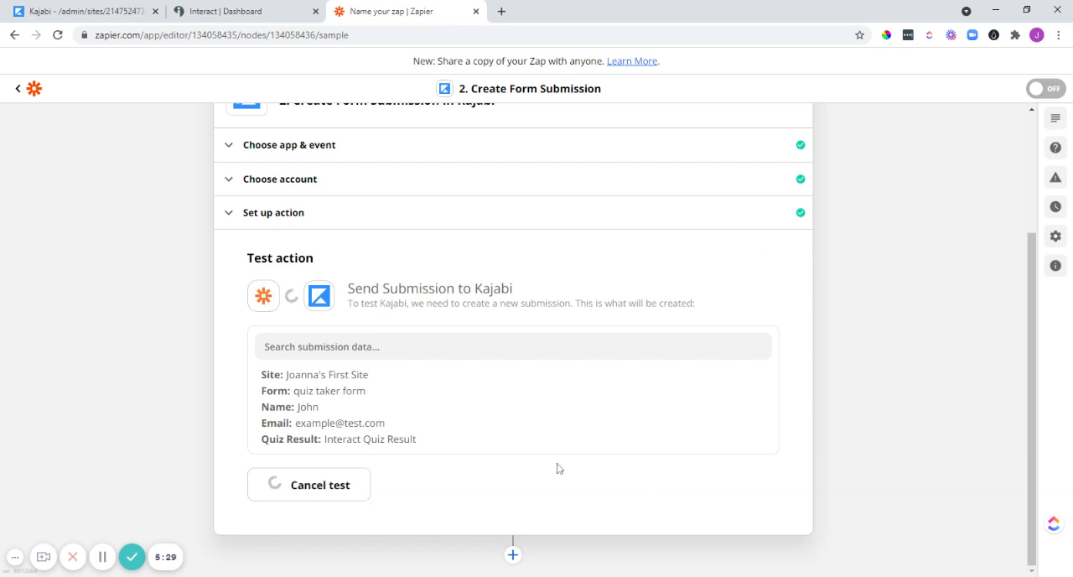